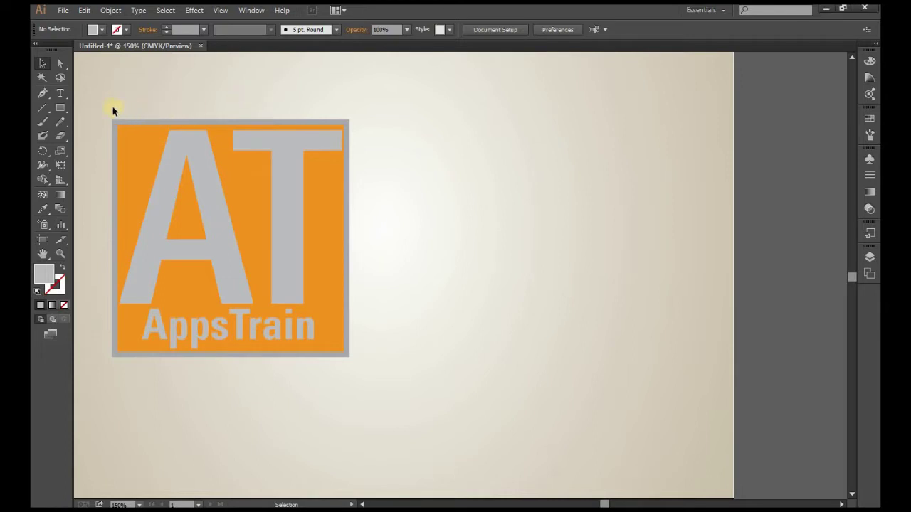
- Select the orange tile, AT letters and AppsTrain text one by one, then the whole logo
click(345, 167)
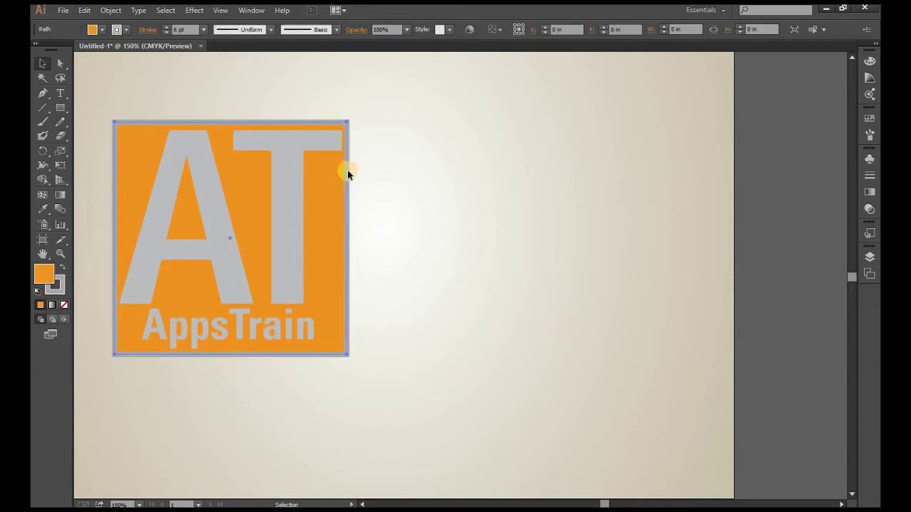
click(308, 143)
key(ctrl+alt+bracketright)
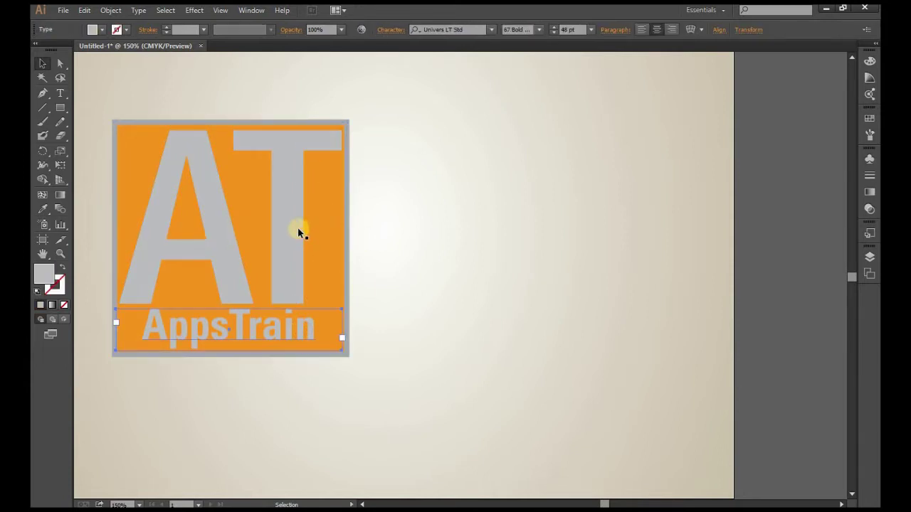
click(107, 86)
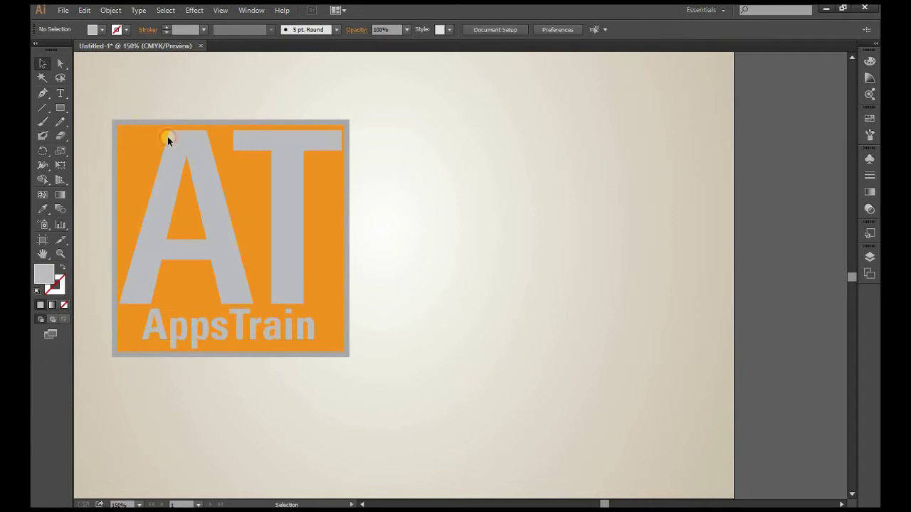
drag(324, 333, 367, 381)
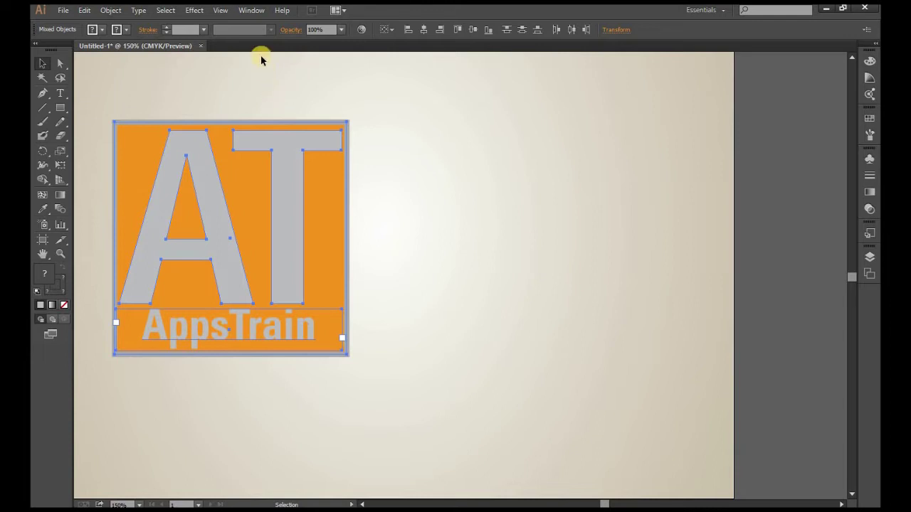
- Show the Appearance panel beside the artwork and reselect the whole logo to inspect it
click(250, 10)
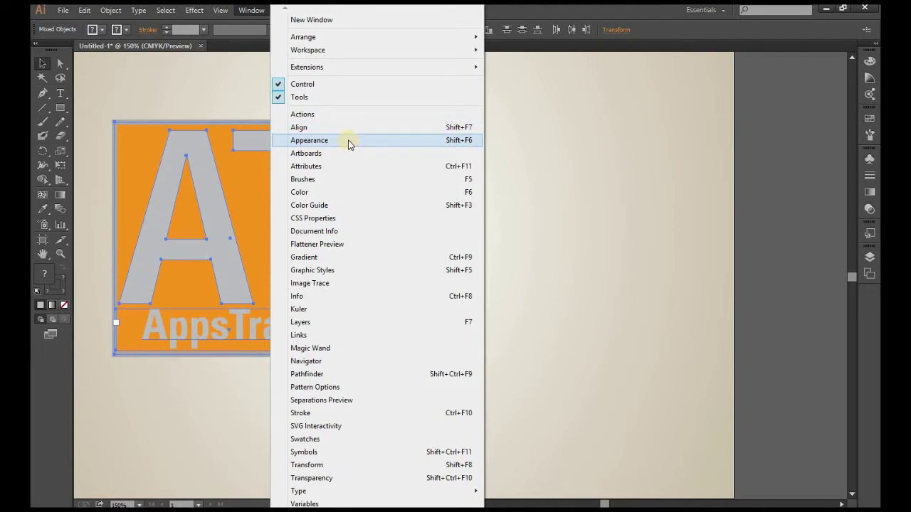
click(442, 142)
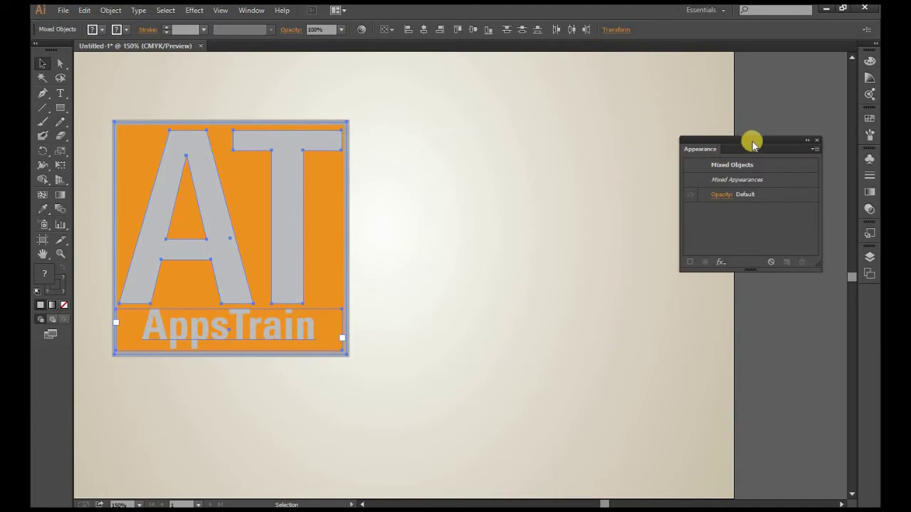
drag(709, 141, 663, 139)
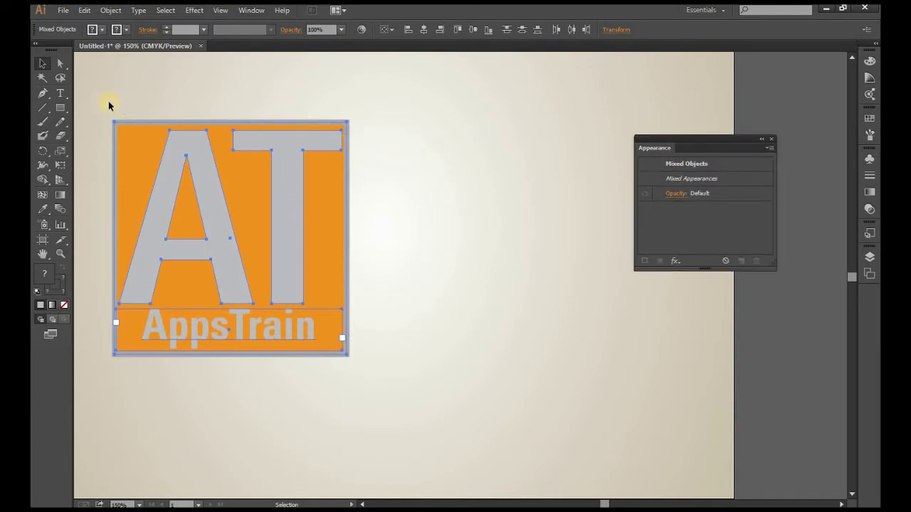
click(401, 338)
drag(102, 93, 390, 389)
drag(102, 100, 433, 426)
- Apply a Drop Shadow with default settings to the selected logo pieces
click(195, 10)
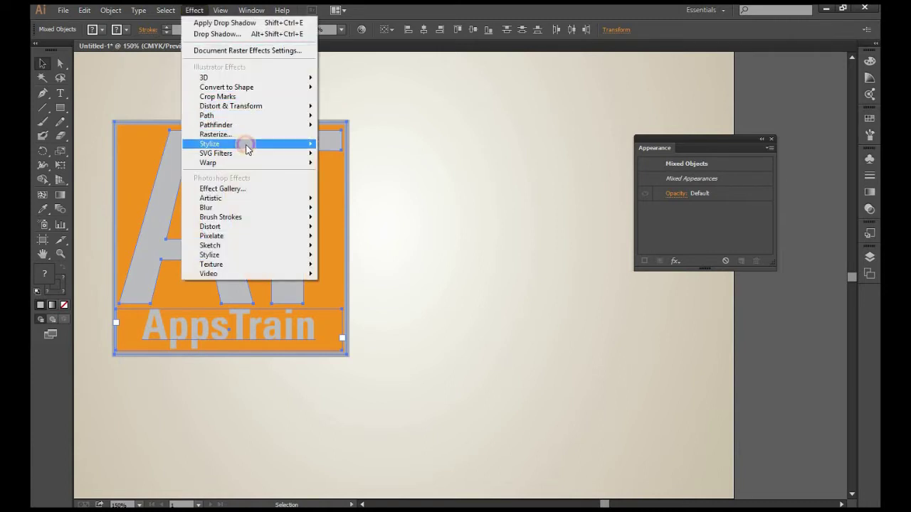
mouse_move(210, 144)
key(Return)
click(340, 385)
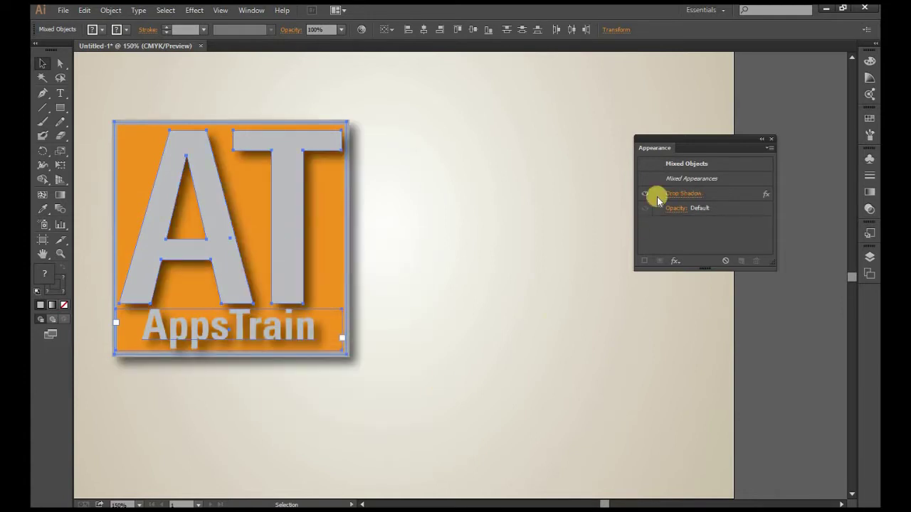
drag(683, 141, 651, 113)
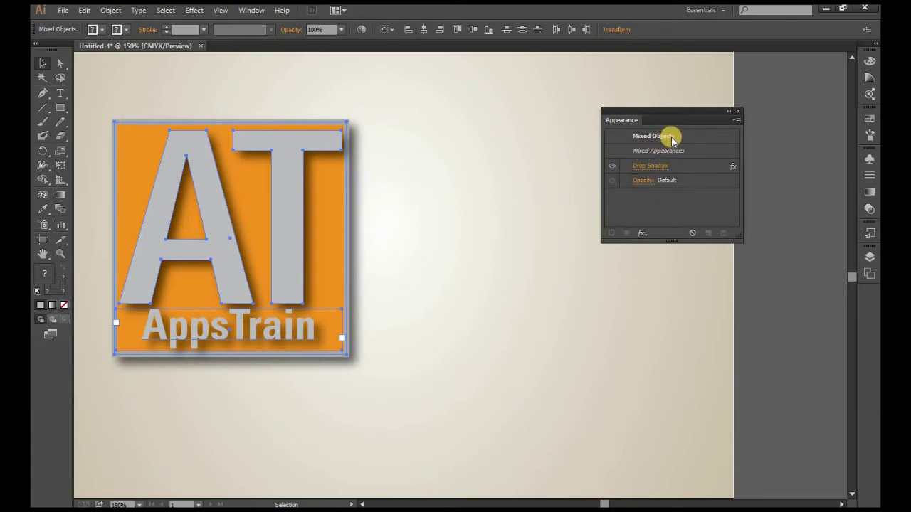
- Check the Drop Shadow entry in Appearance for the AT letters and AppsTrain text
click(411, 246)
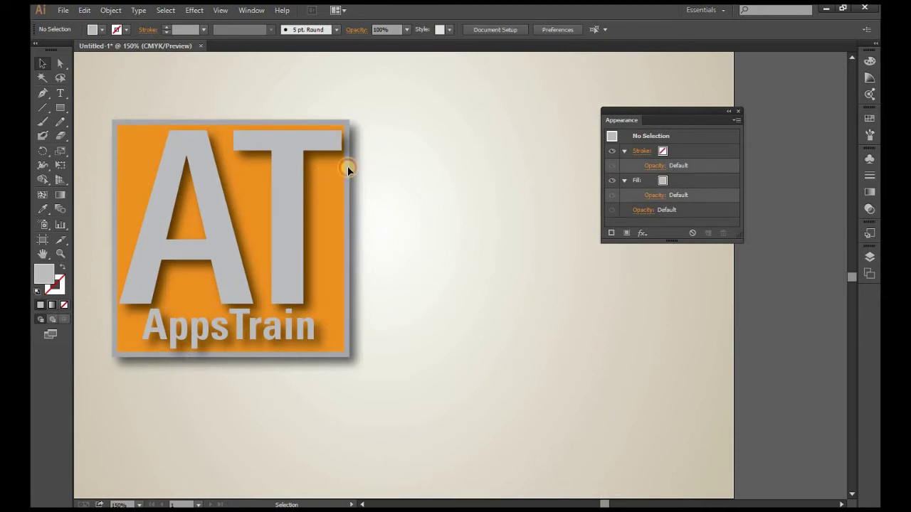
click(347, 166)
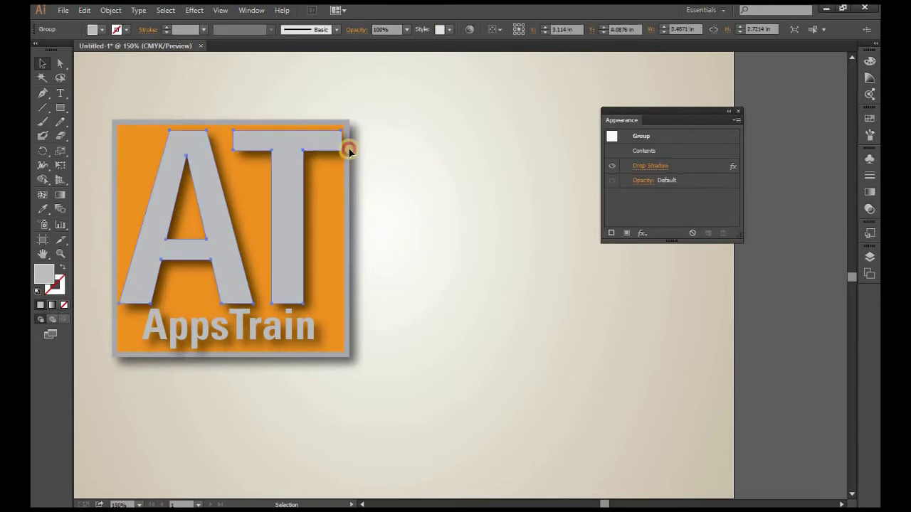
click(304, 335)
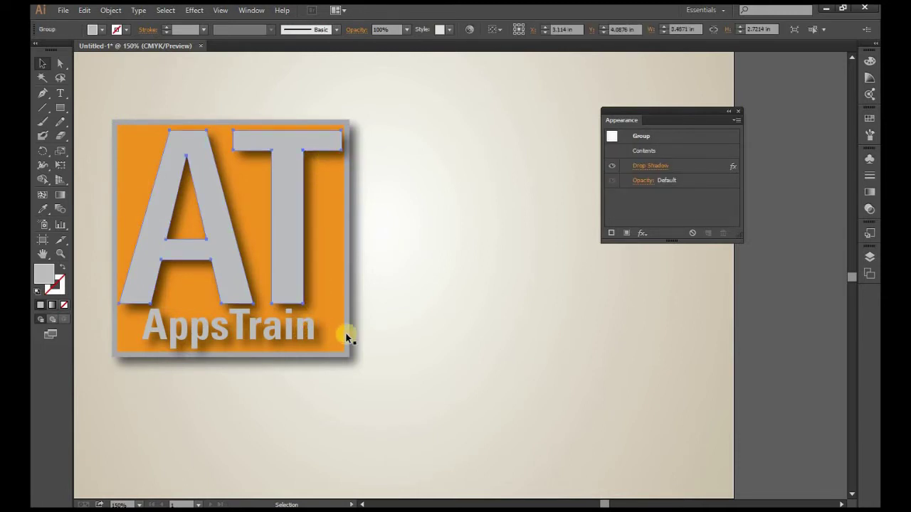
click(302, 216)
drag(425, 380, 100, 86)
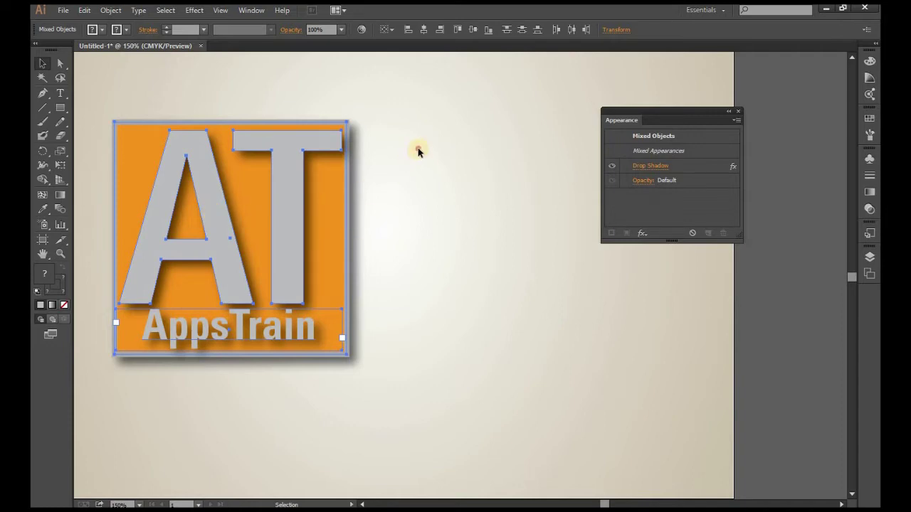
click(403, 220)
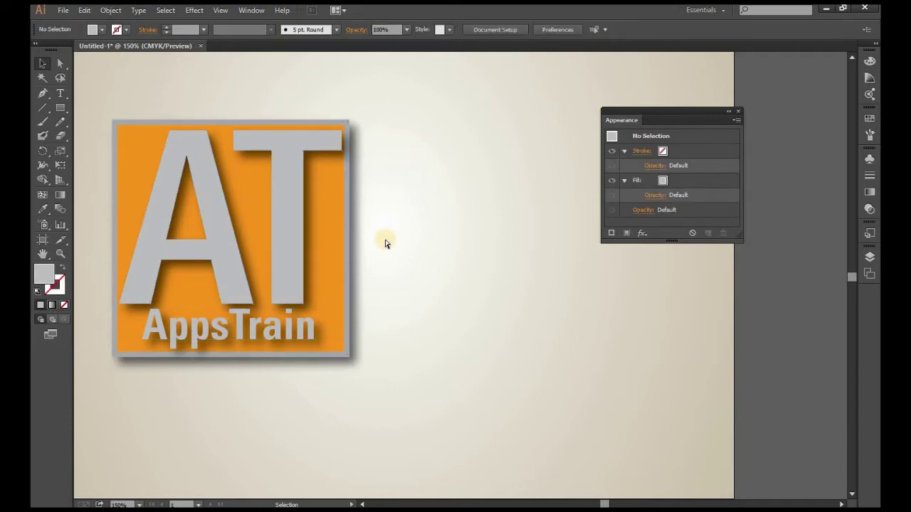
- Undo the drop shadow and Alt-drag a duplicate of the logo to the right
key(ctrl+z)
key(ctrl+z)
click(134, 102)
drag(106, 101, 343, 311)
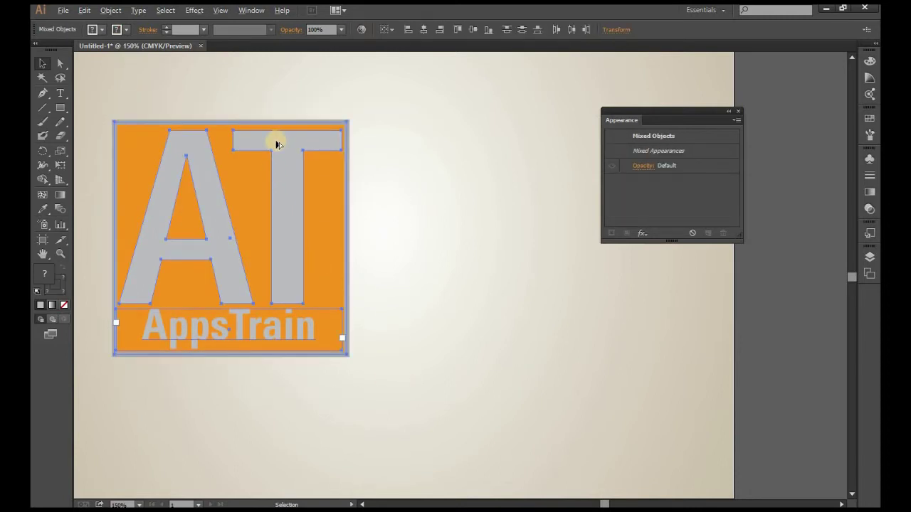
drag(278, 145, 535, 140)
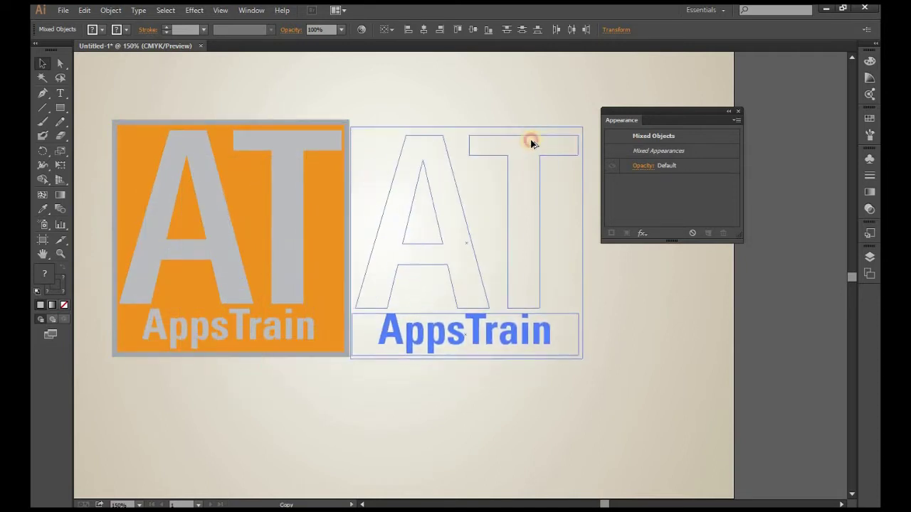
drag(536, 140, 536, 139)
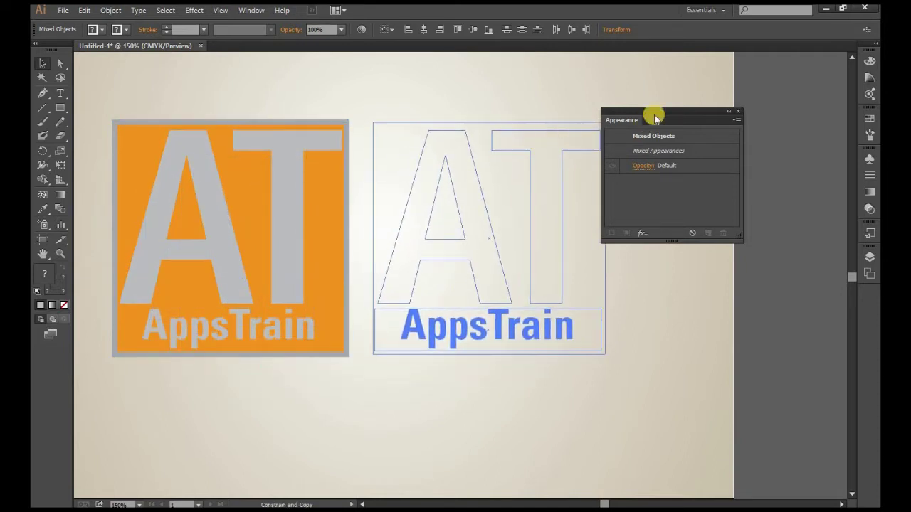
- Nudge the duplicate logo further right and group its pieces together
drag(654, 114, 758, 113)
drag(447, 141, 490, 143)
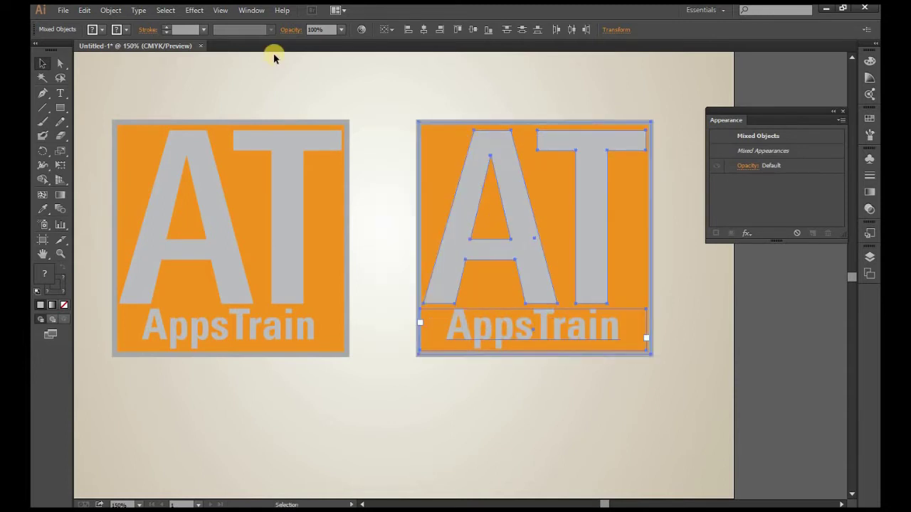
right_click(490, 150)
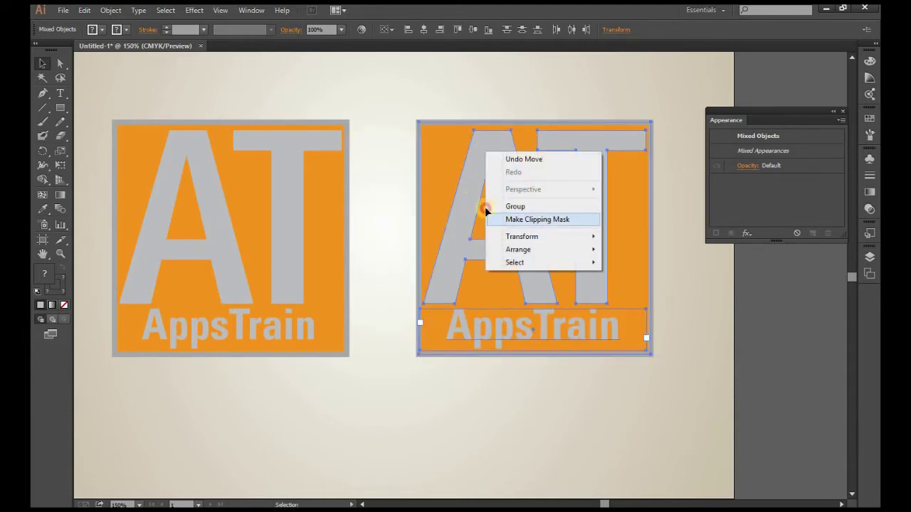
click(499, 207)
click(92, 107)
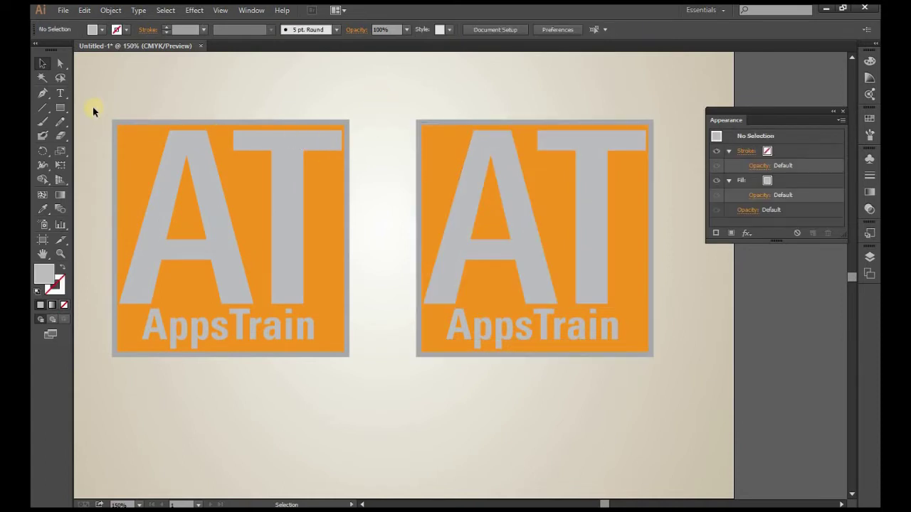
drag(92, 102, 367, 398)
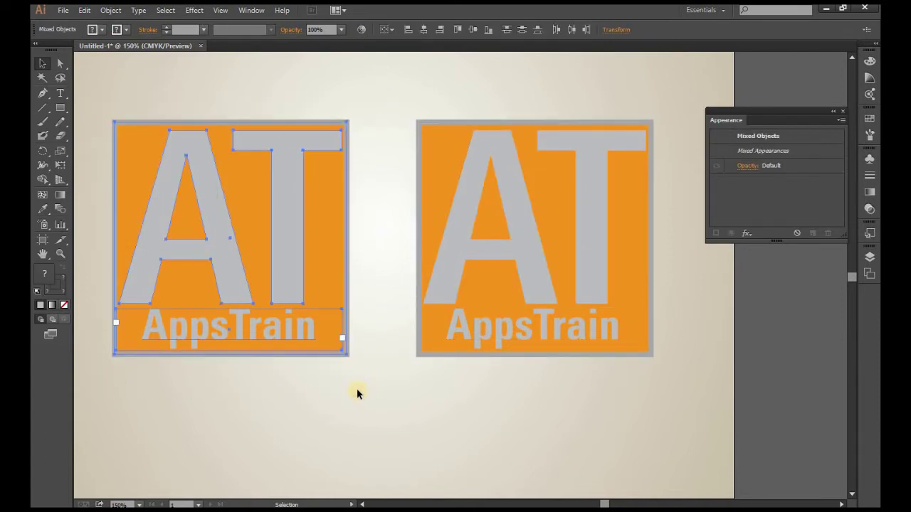
- Give each left-logo piece a Drop Shadow: Multiply, 75%, 0.1 in offsets, 0.07 in blur
click(194, 10)
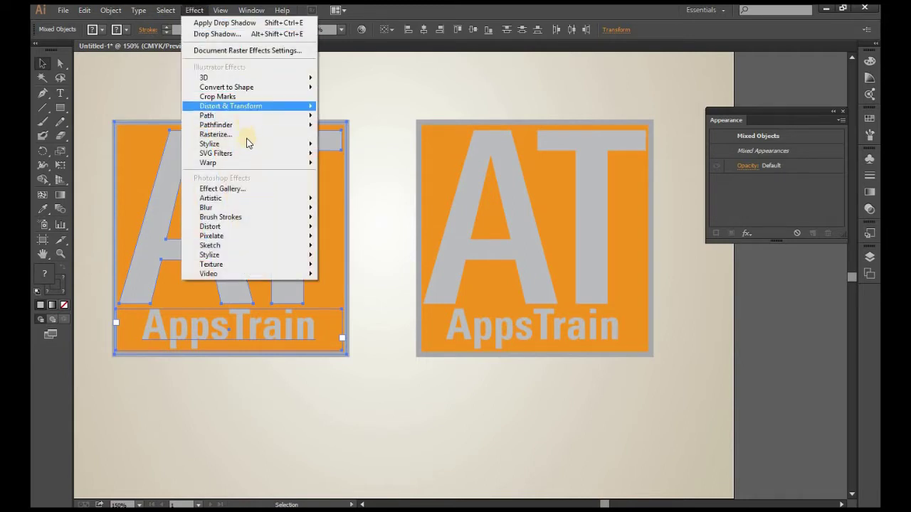
mouse_move(210, 143)
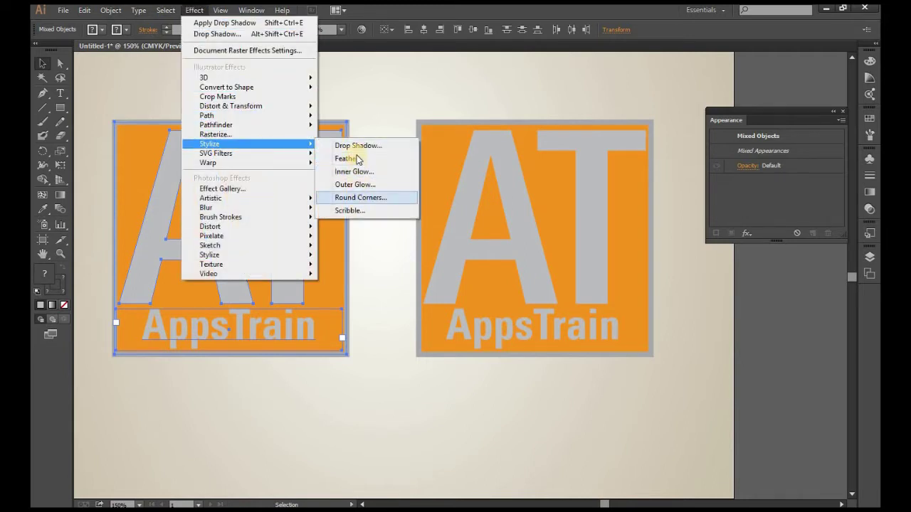
click(357, 145)
click(348, 379)
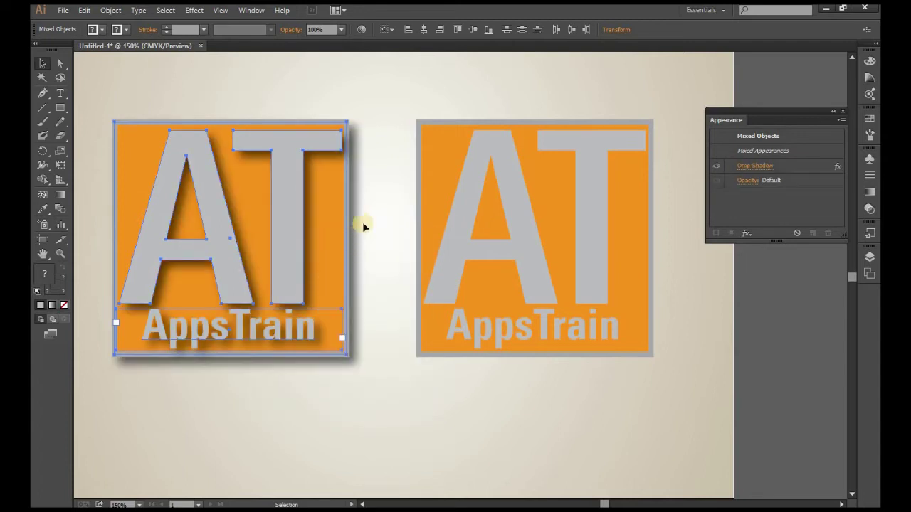
click(399, 169)
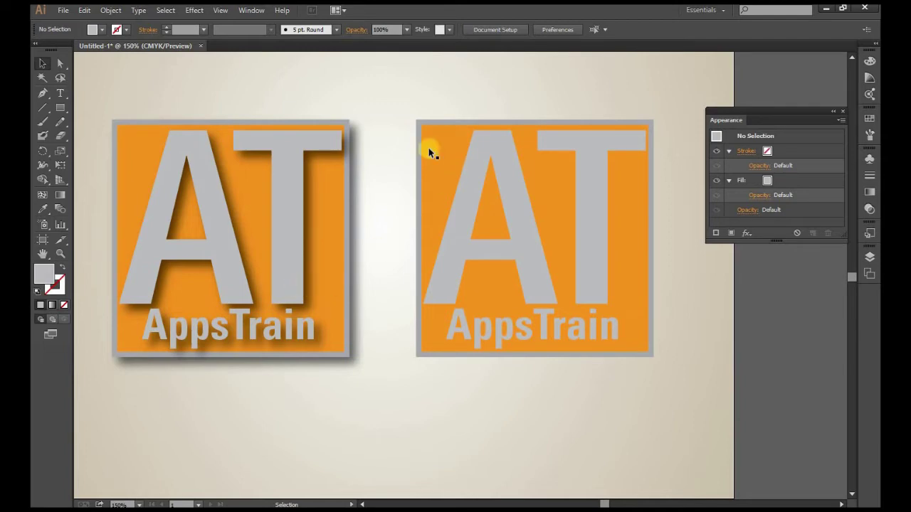
click(429, 124)
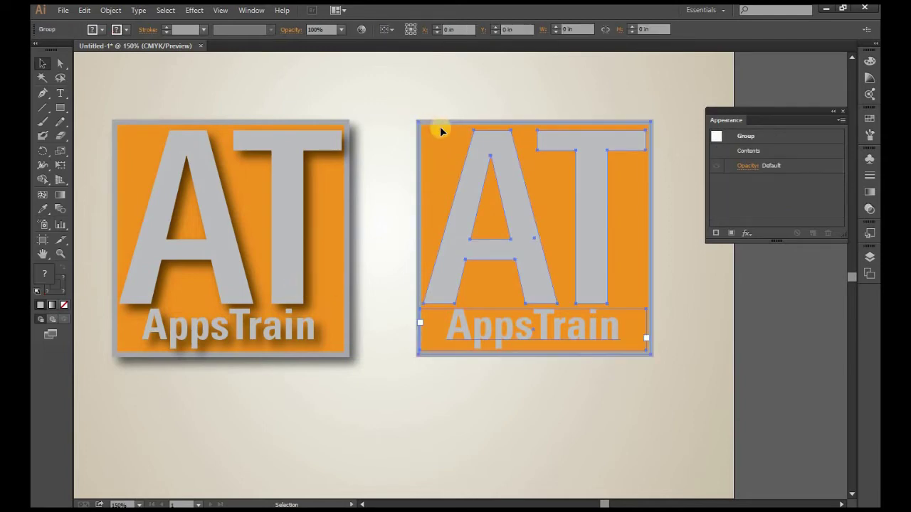
click(194, 10)
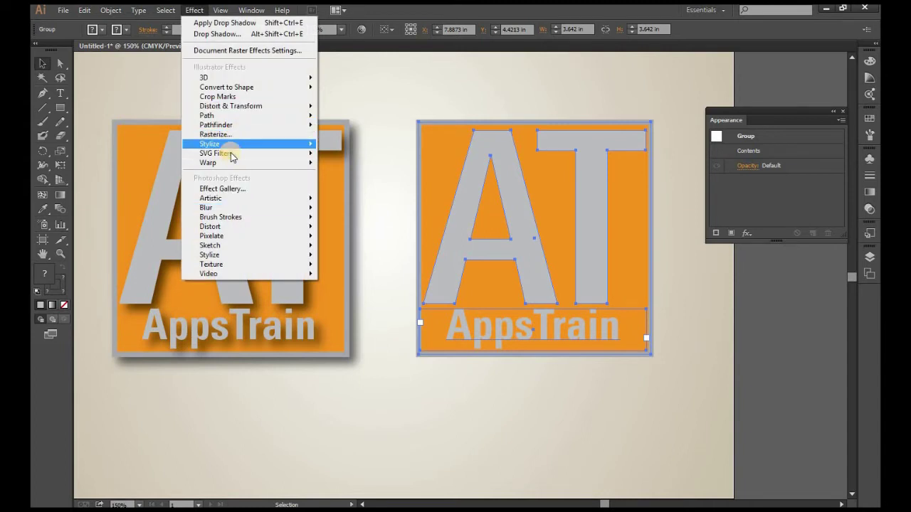
mouse_move(210, 144)
click(381, 147)
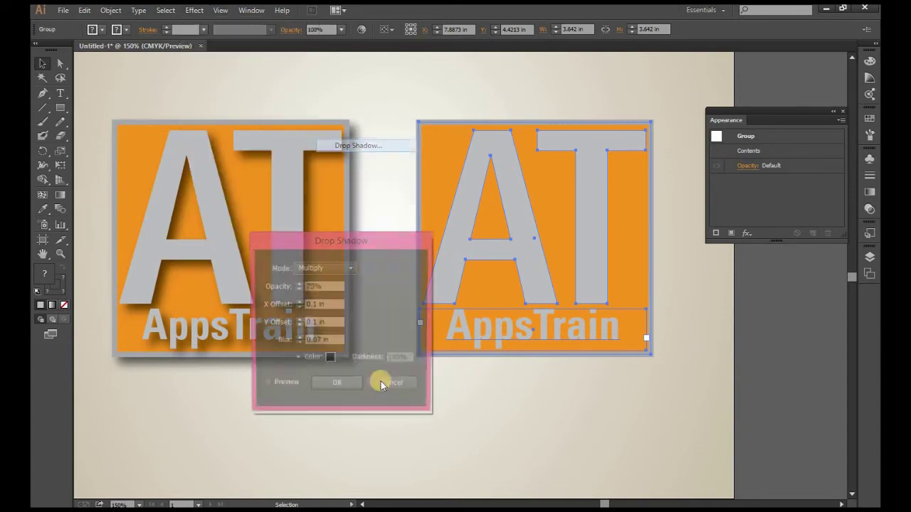
click(346, 386)
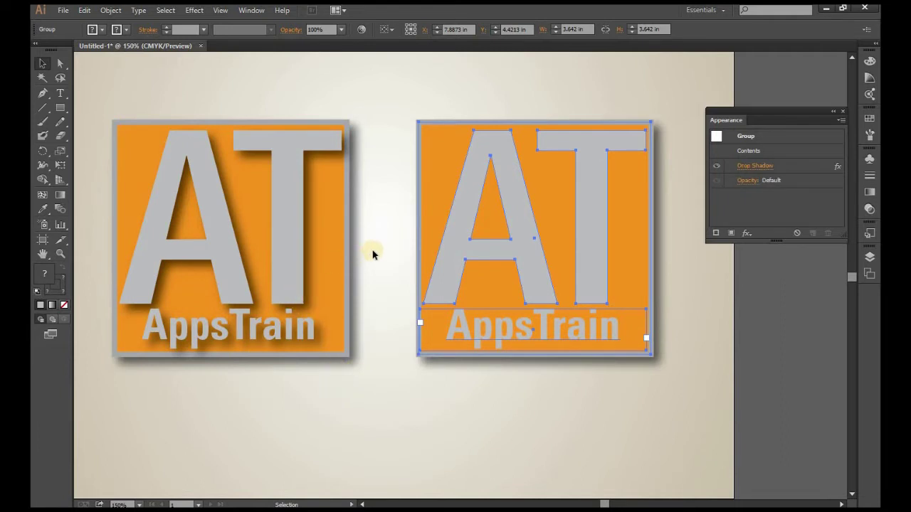
mouse_move(474, 256)
mouse_down()
mouse_move(460, 240)
mouse_move(469, 230)
mouse_up()
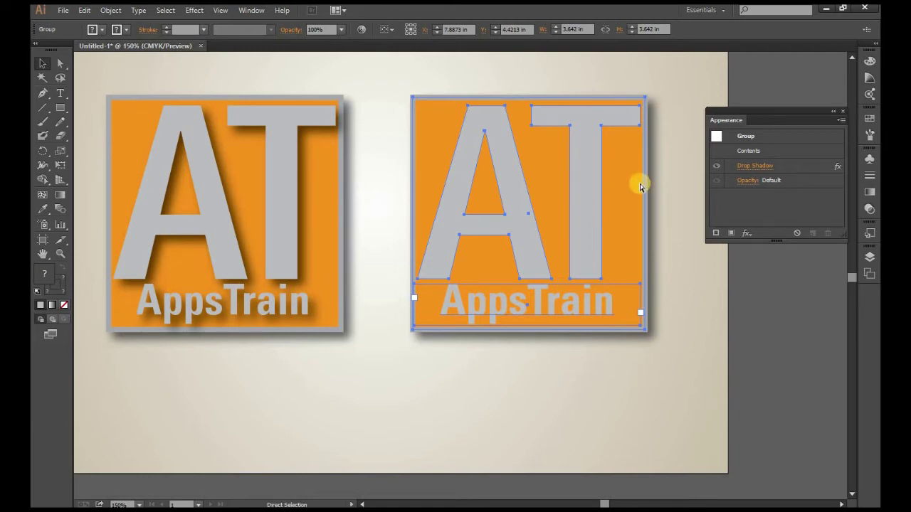
- Undo the right group's drop shadow and marquee-select the right logo's artwork
key(ctrl+z)
key(ctrl+shift+a)
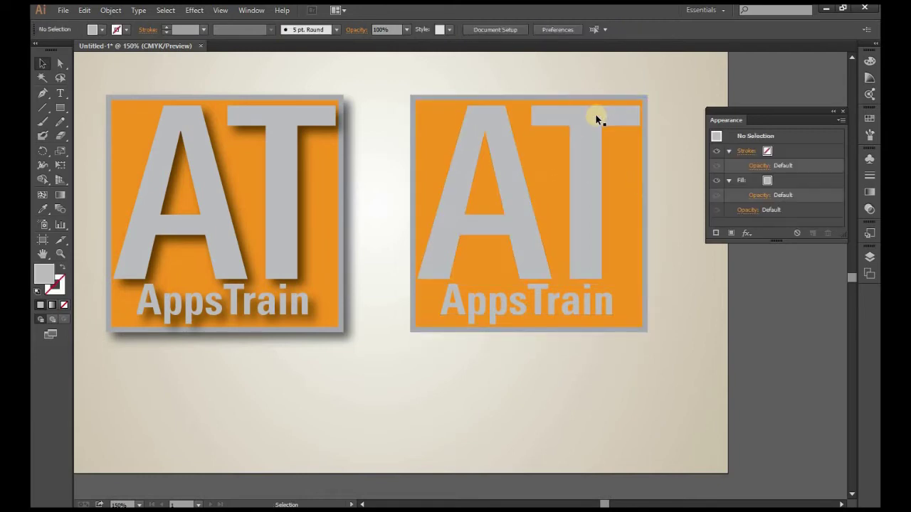
click(521, 115)
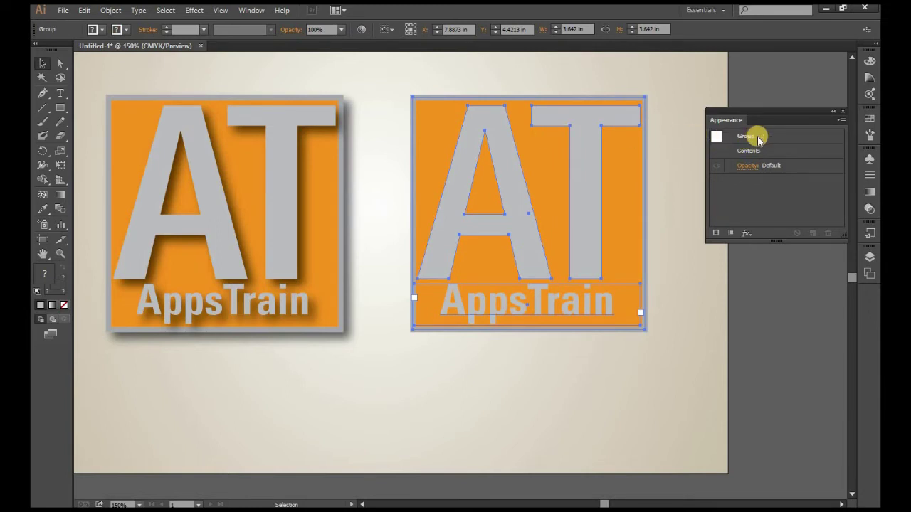
click(322, 117)
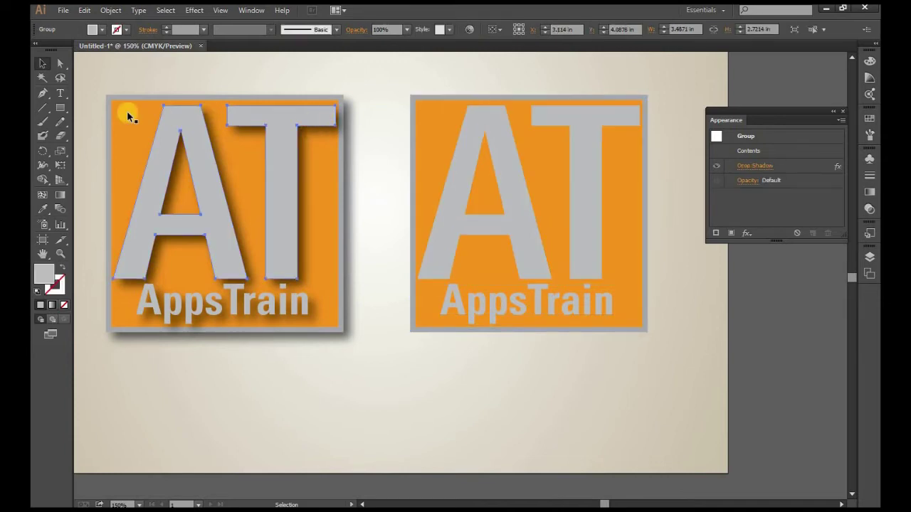
drag(92, 82, 363, 357)
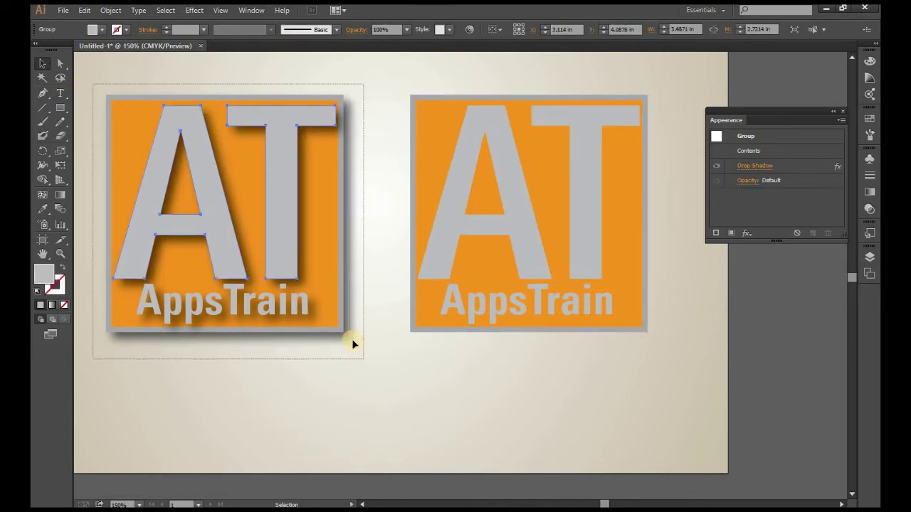
mouse_move(400, 79)
mouse_down()
mouse_move(644, 275)
mouse_move(677, 368)
mouse_up()
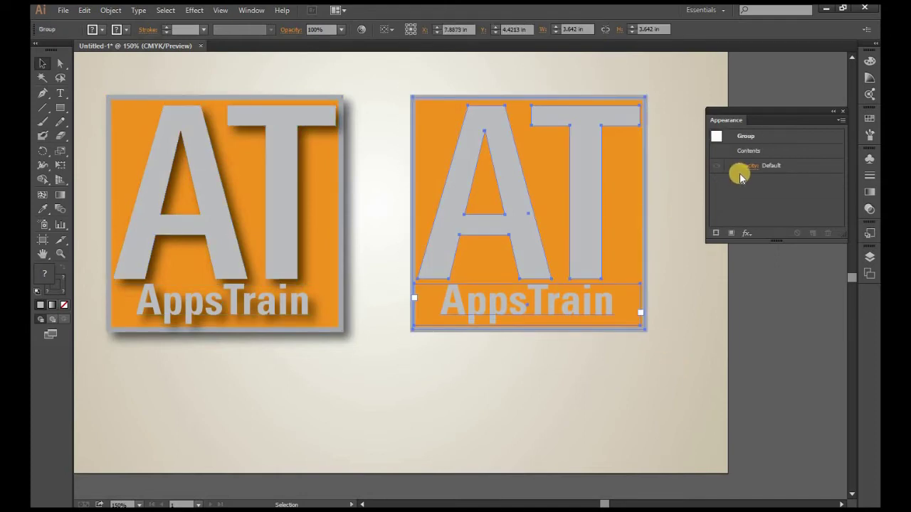
- Target the Group in Appearance and apply one Drop Shadow to the whole right logo
click(742, 136)
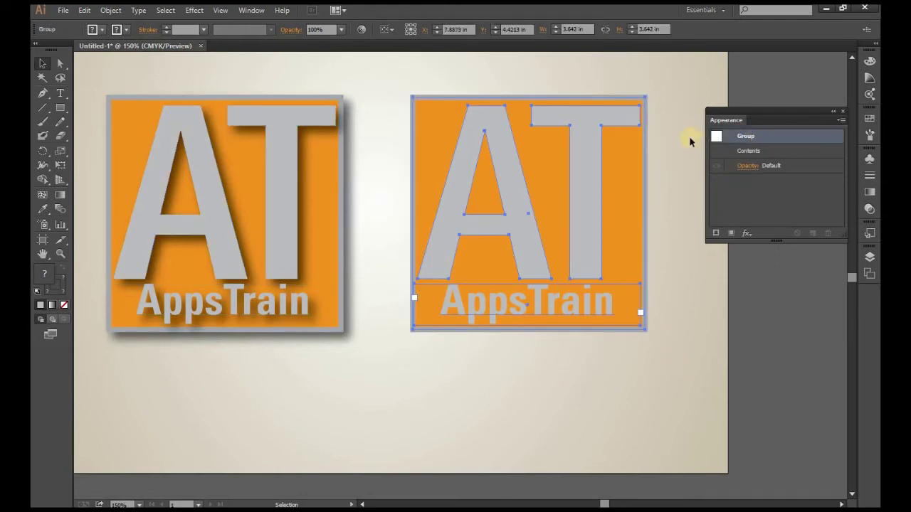
click(195, 10)
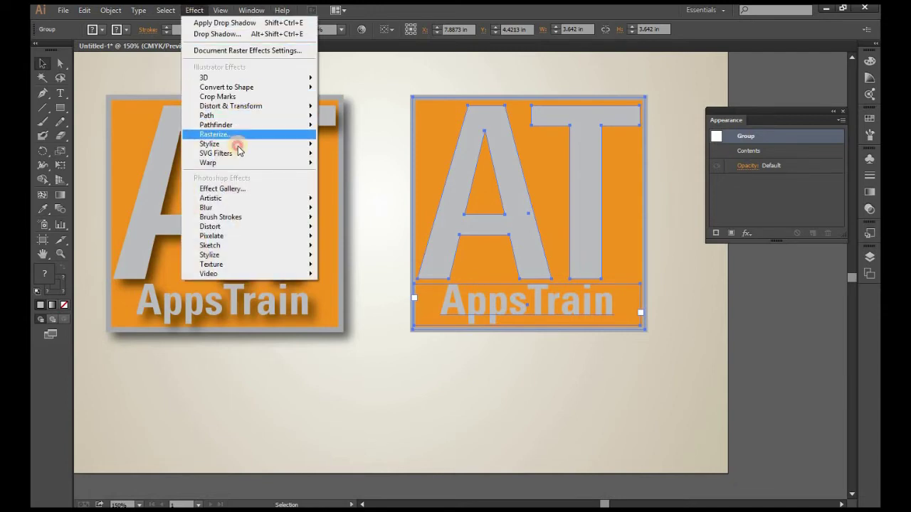
mouse_move(210, 143)
click(358, 145)
click(294, 387)
click(328, 386)
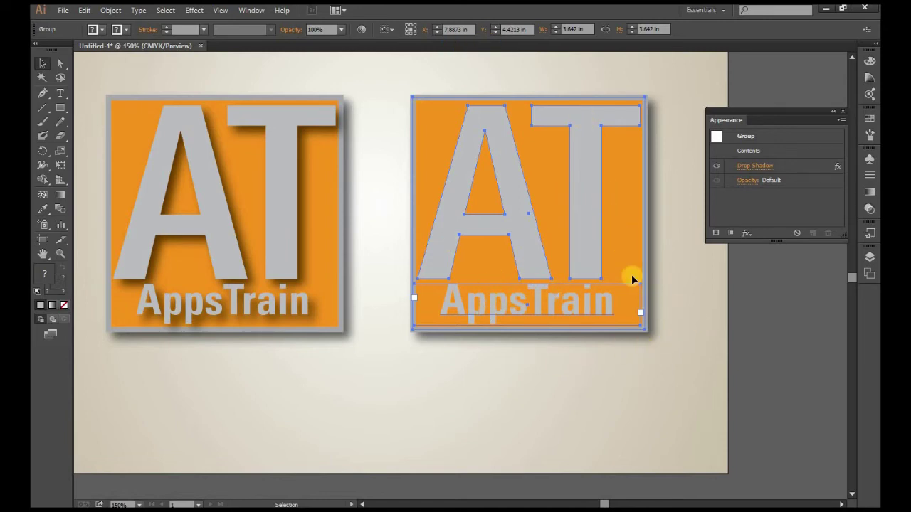
click(689, 307)
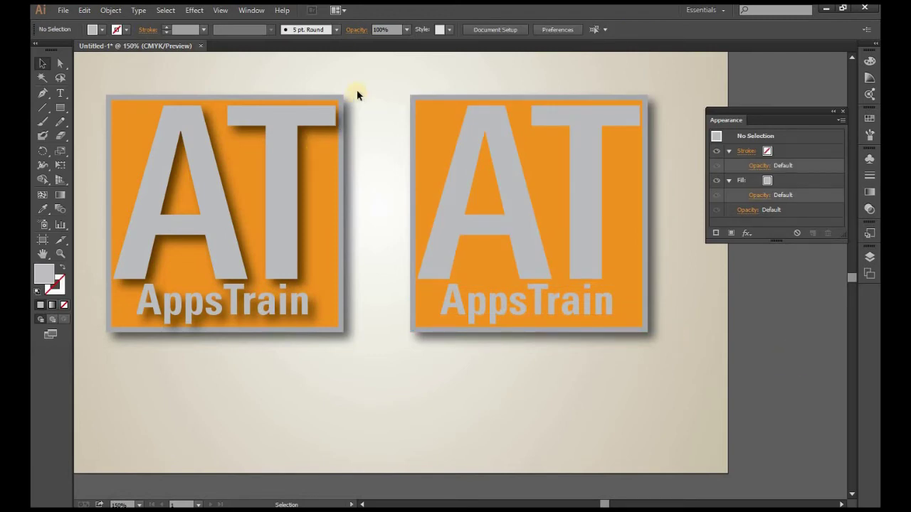
click(283, 141)
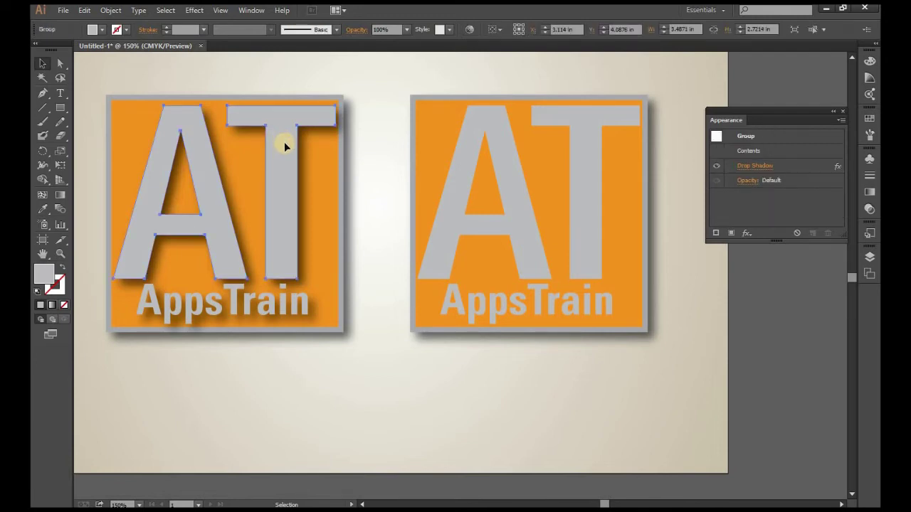
- Copy the left logo's AT letters and create a new blank Letter-size document, Untitled-4
click(84, 10)
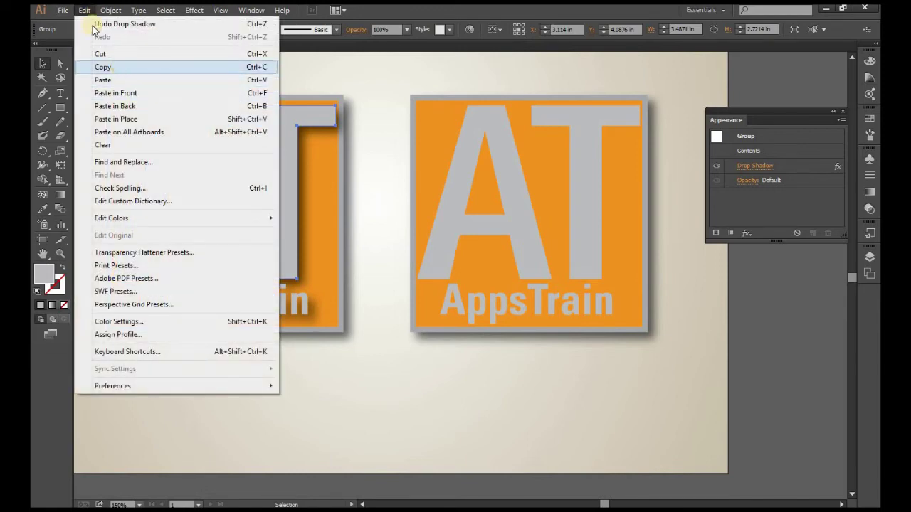
click(104, 67)
click(63, 10)
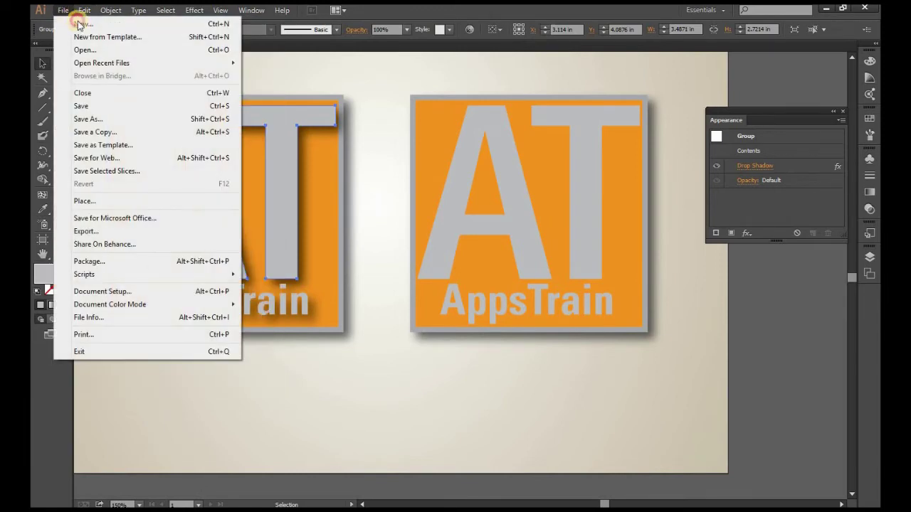
key(ctrl+n)
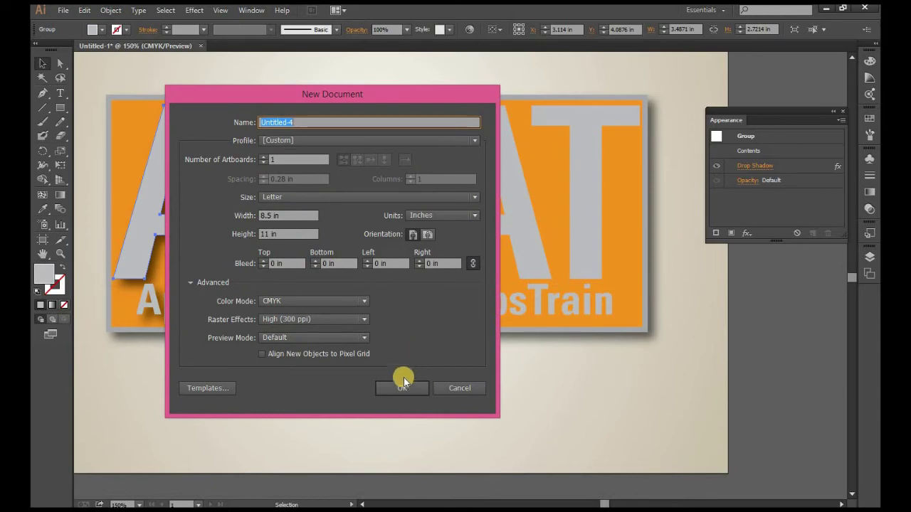
click(402, 388)
click(84, 10)
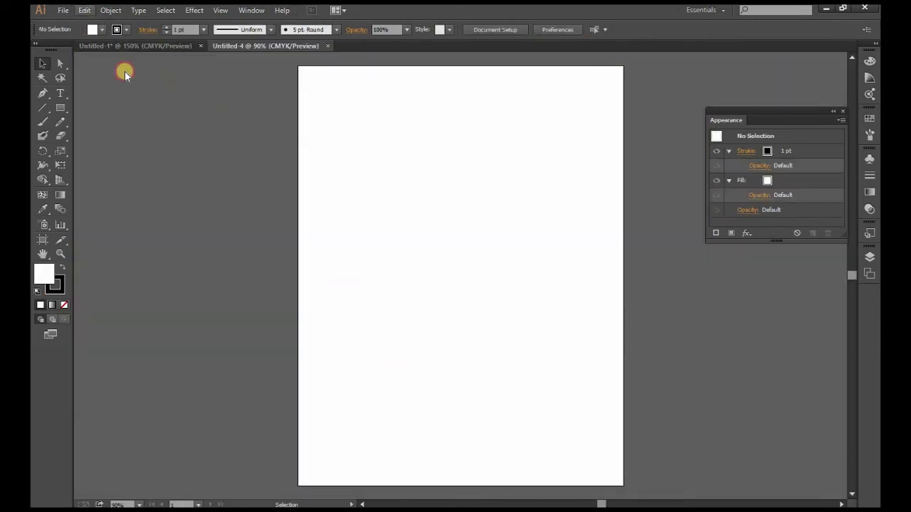
- Paste the shadowed AT letters at the new document's upper left, then return to Untitled-1
click(204, 119)
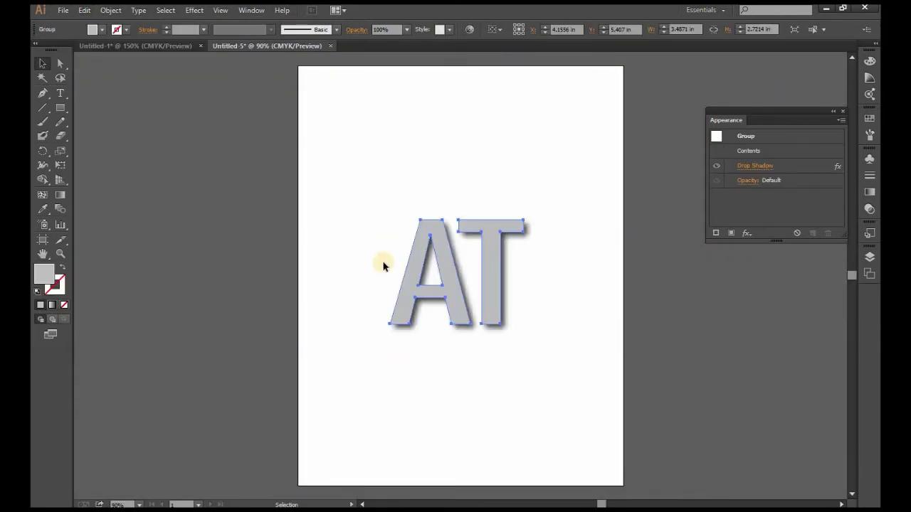
drag(439, 245, 377, 189)
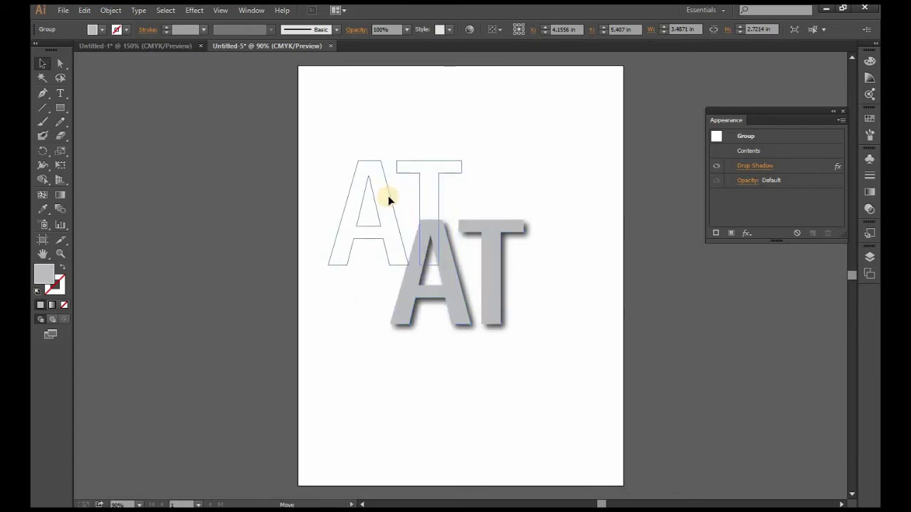
click(755, 165)
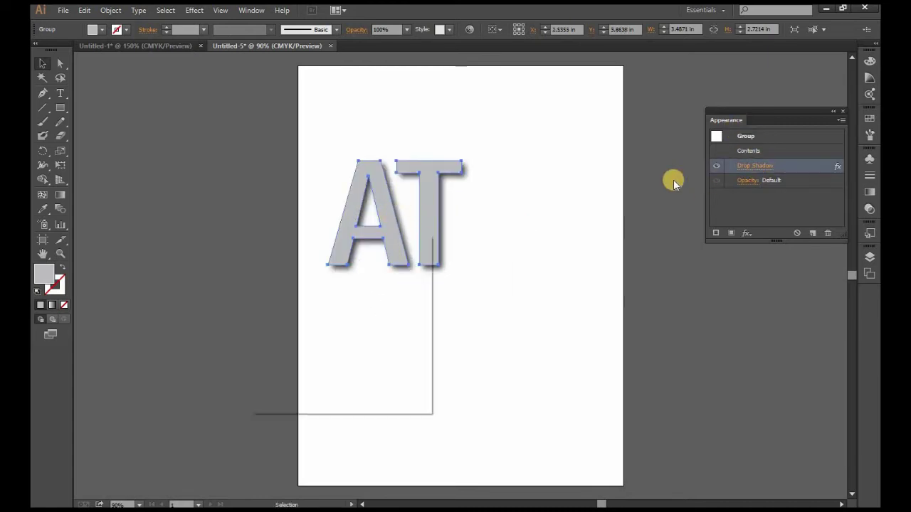
click(393, 385)
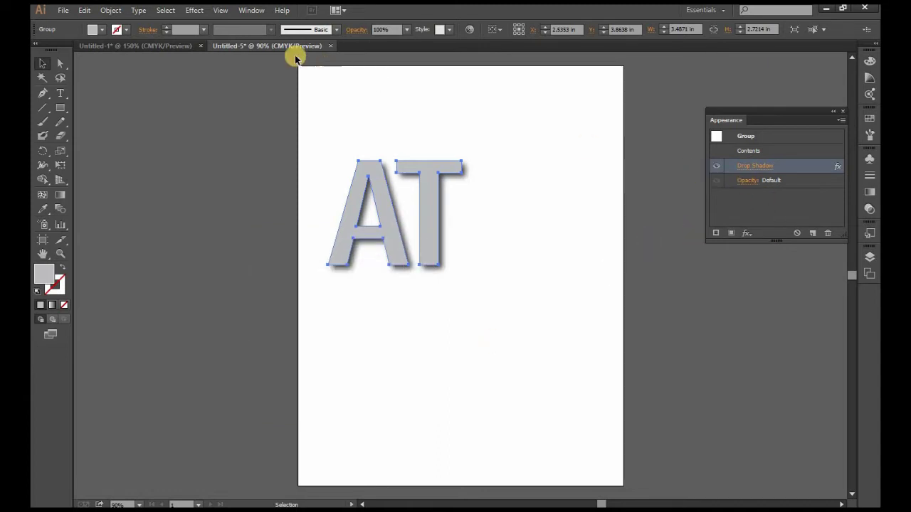
click(259, 41)
click(163, 45)
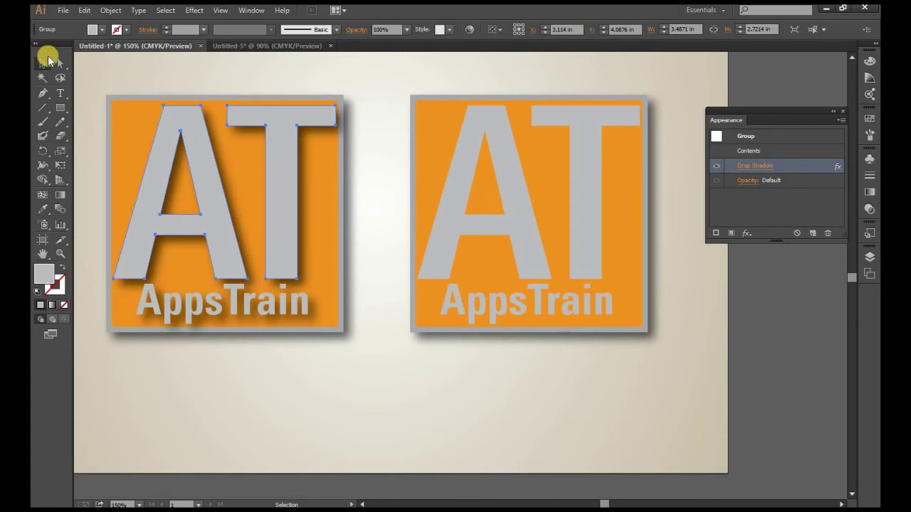
- Copy the right logo's A and T letters and paste them beside the shadowed AT
click(60, 63)
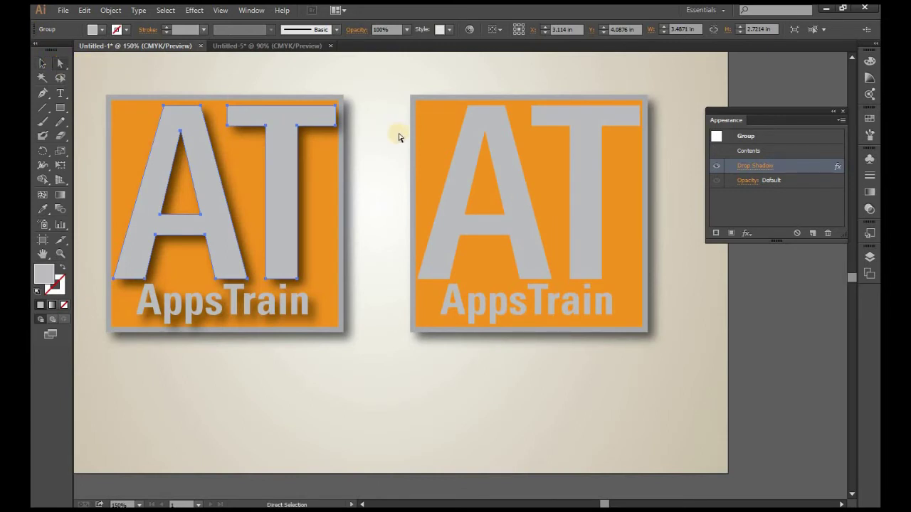
click(472, 145)
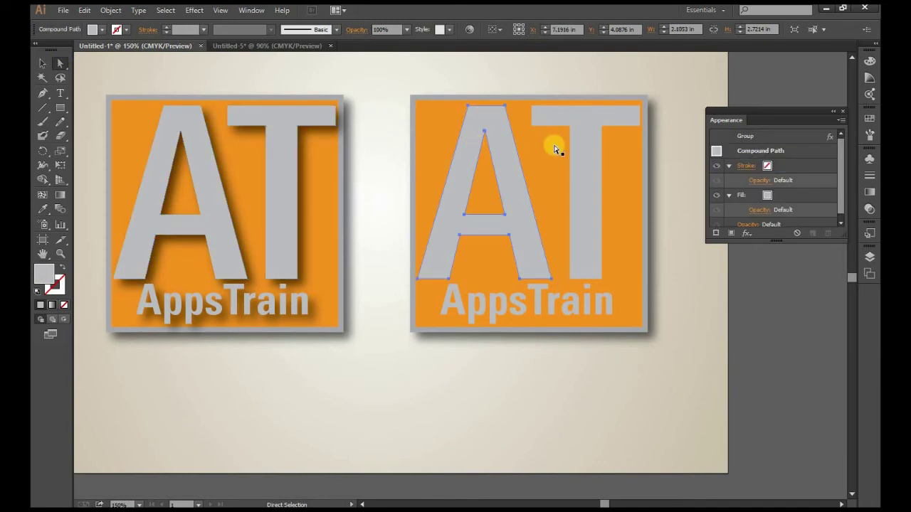
shift+click(575, 138)
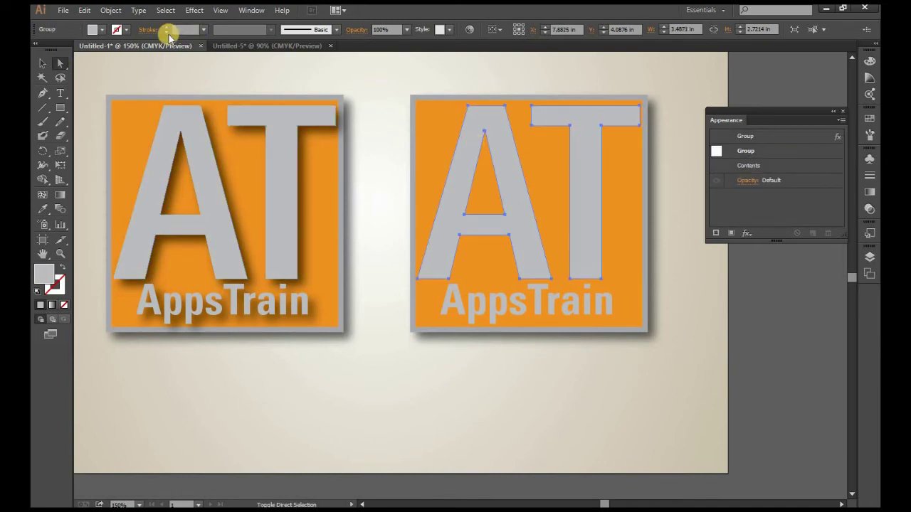
click(84, 10)
key(ctrl+c)
click(256, 45)
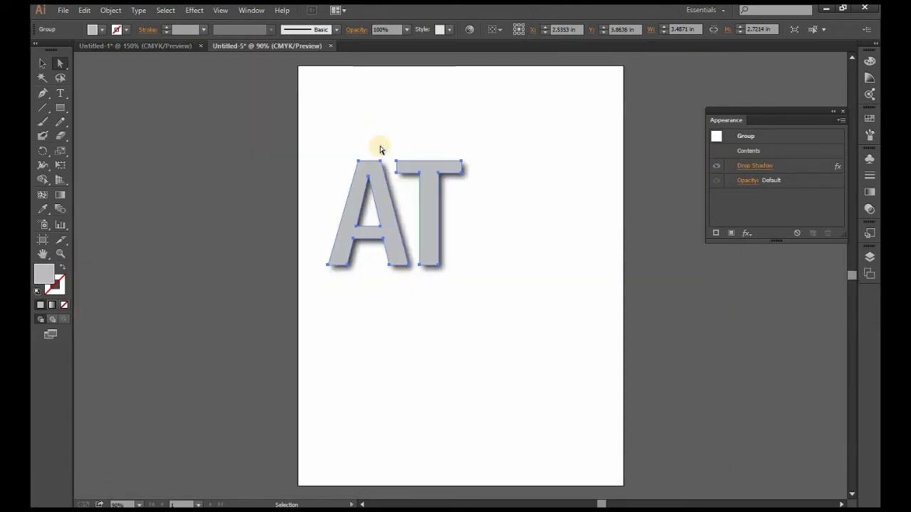
key(ctrl+v)
drag(449, 259, 520, 196)
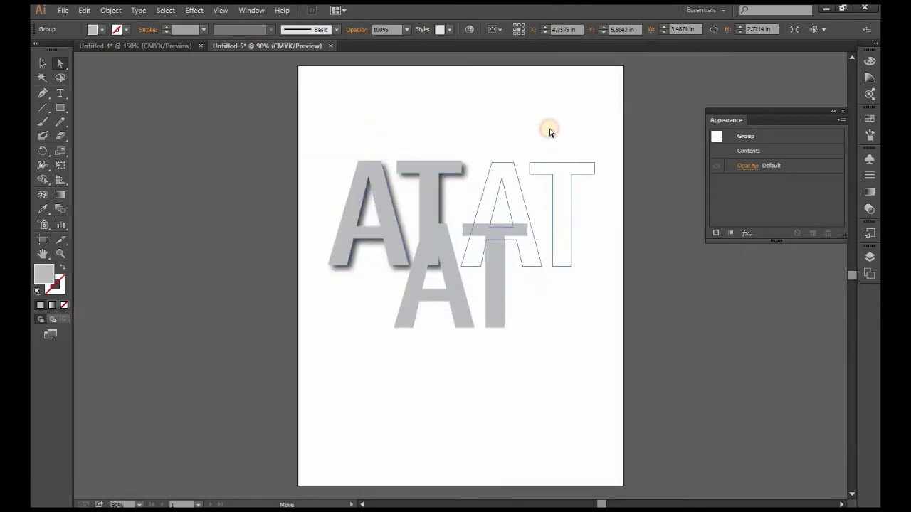
click(586, 209)
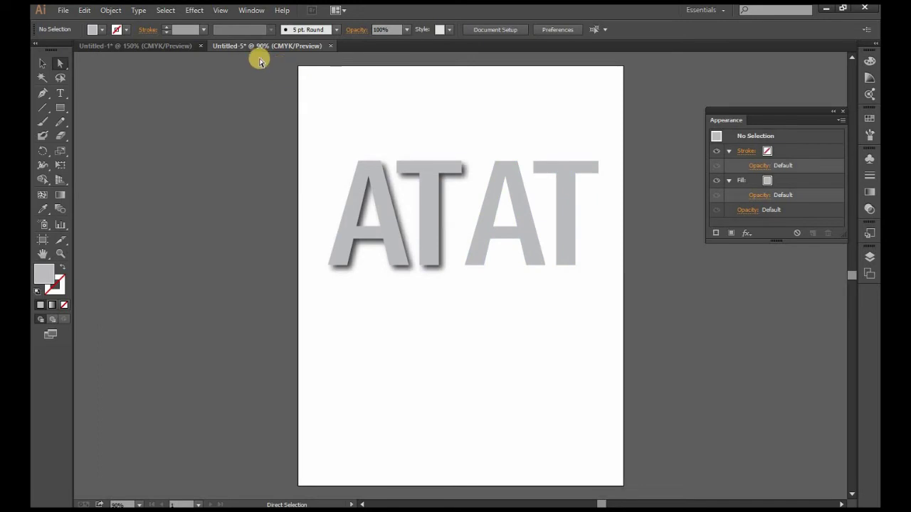
click(169, 46)
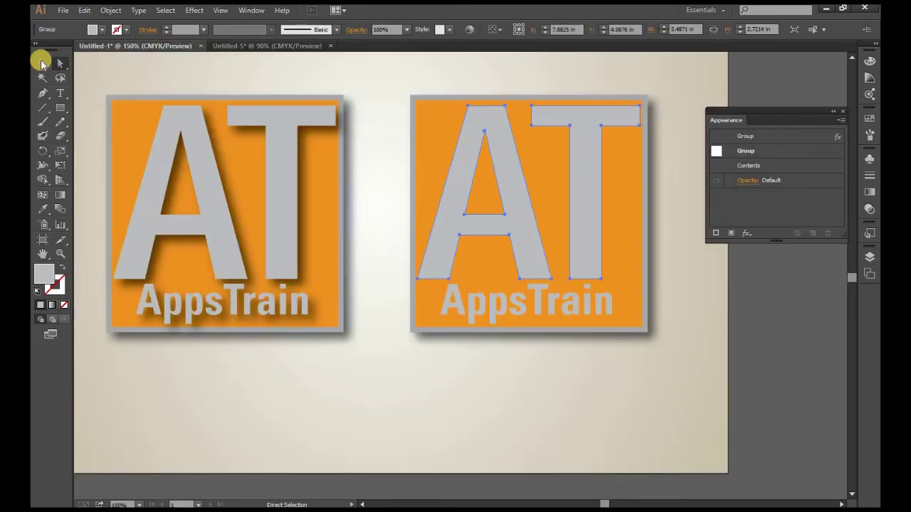
click(388, 78)
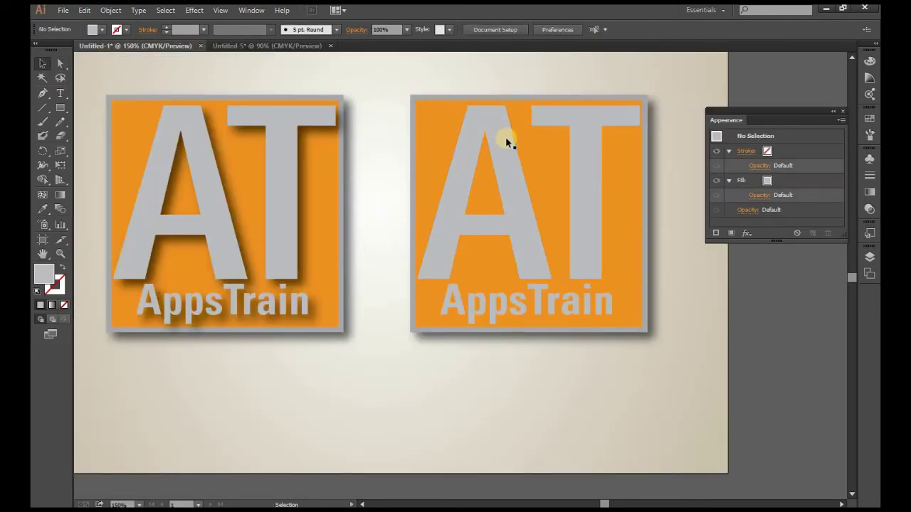
click(575, 133)
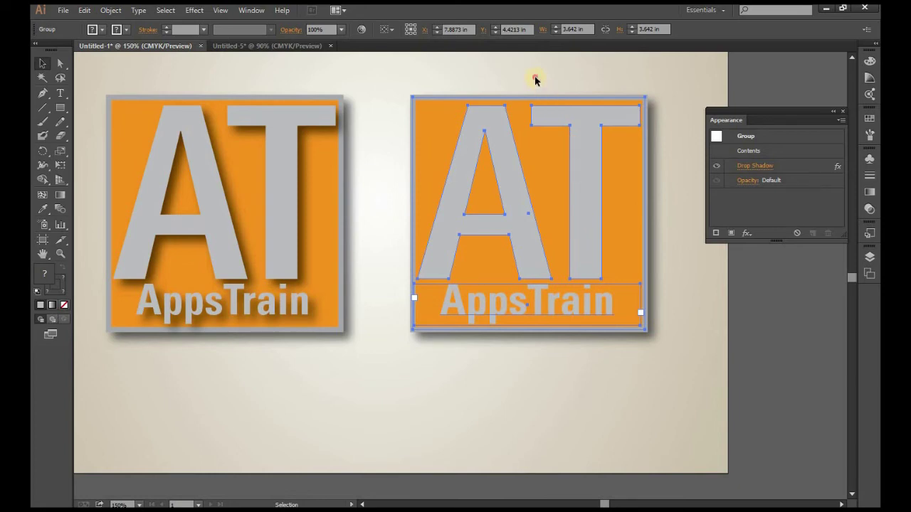
key(ctrl+shift+a)
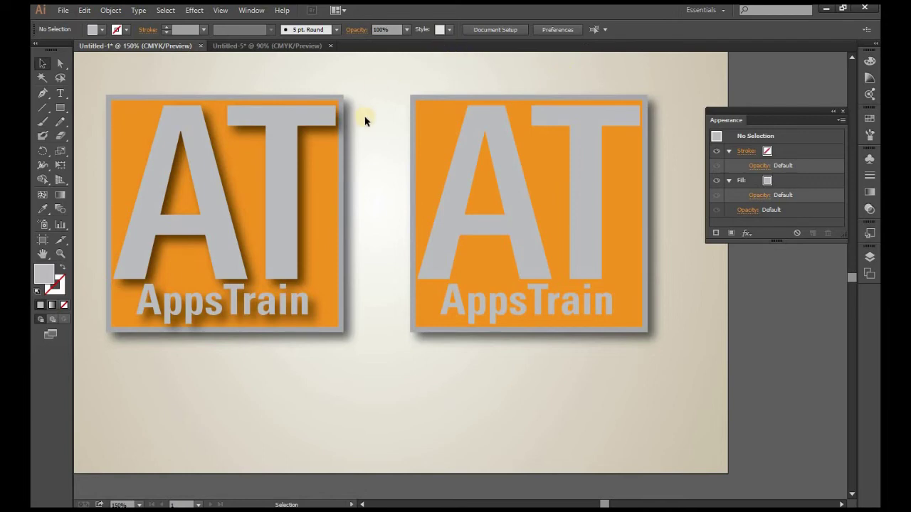
click(491, 122)
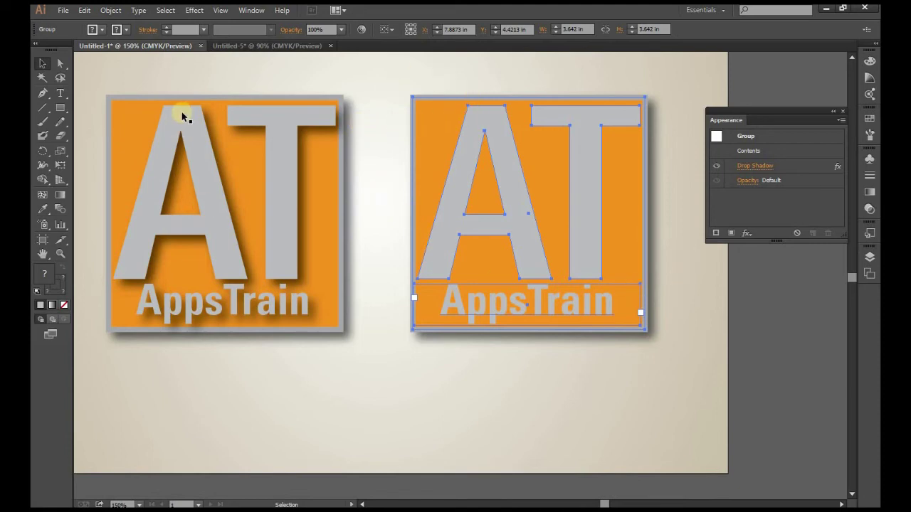
click(261, 119)
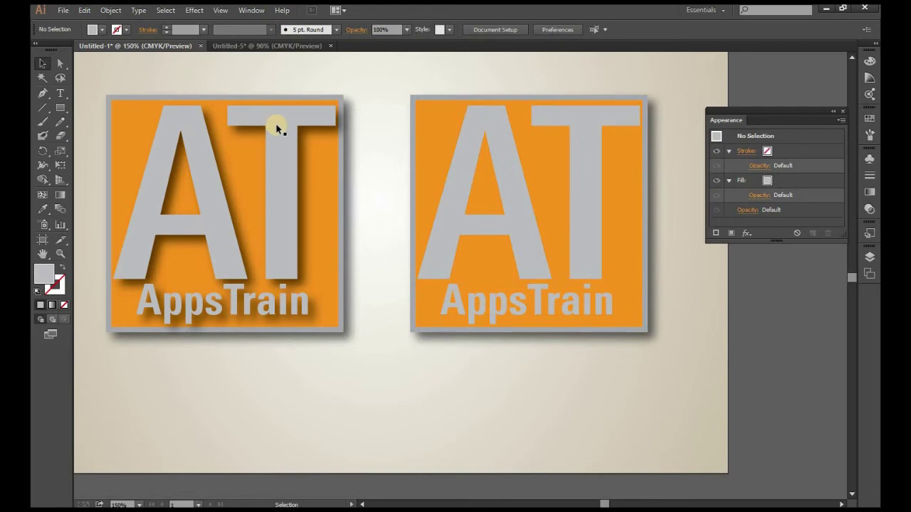
click(272, 46)
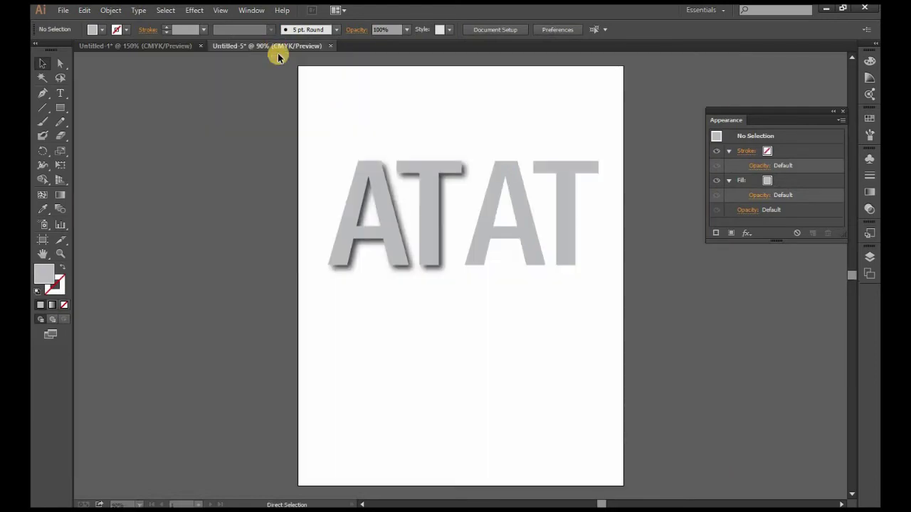
click(158, 45)
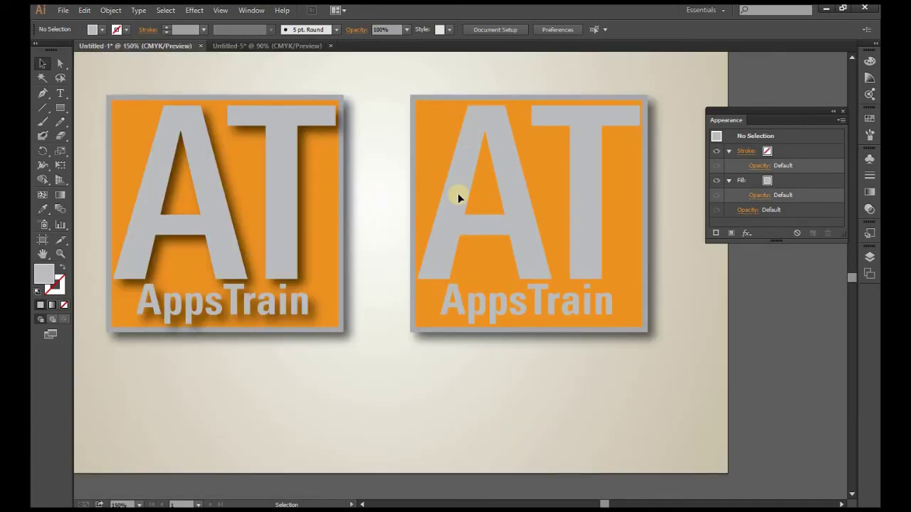
click(495, 197)
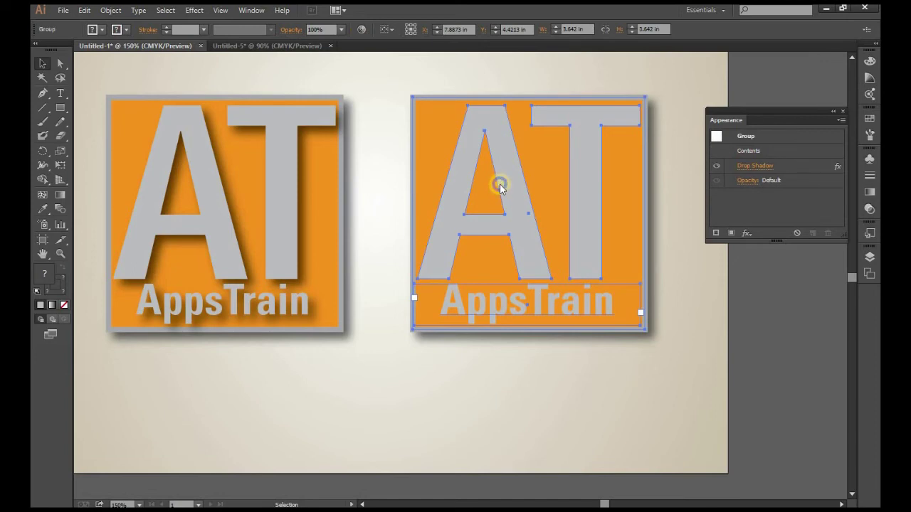
- Ungroup the right logo and confirm its AT letters still form their own group
right_click(500, 185)
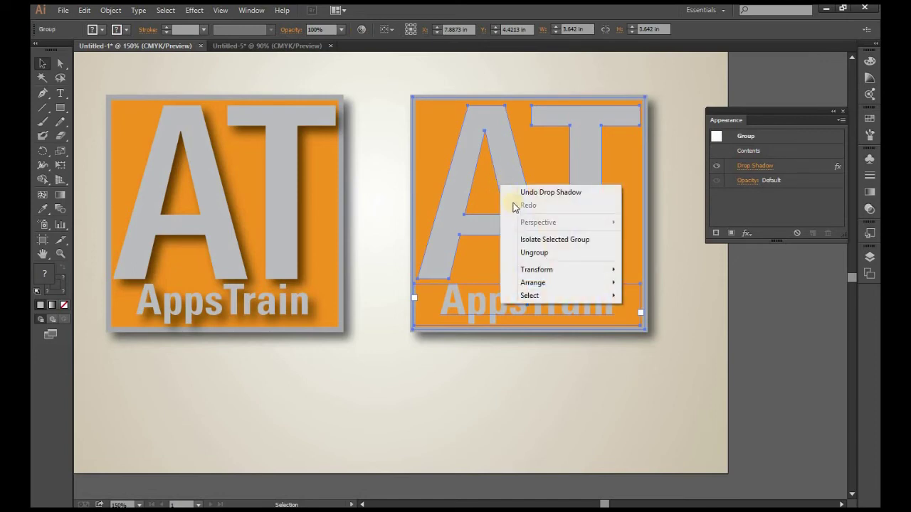
click(525, 254)
click(677, 306)
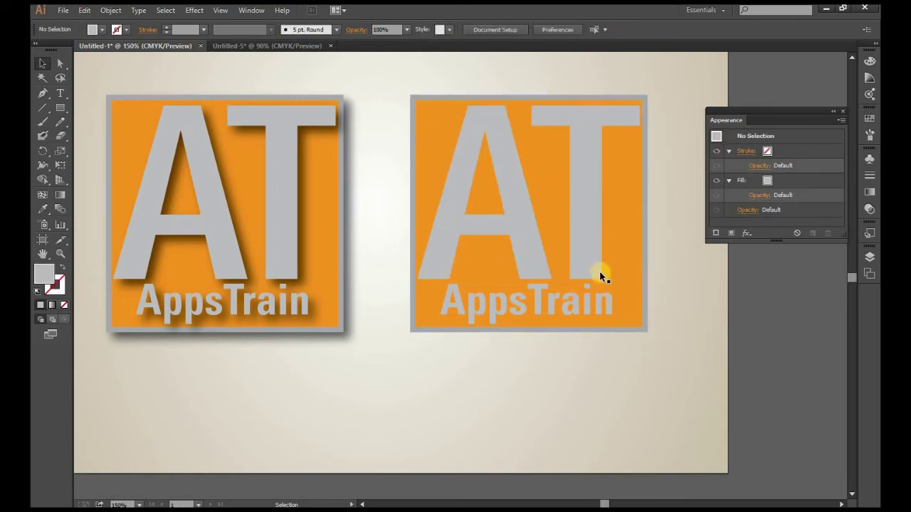
click(588, 217)
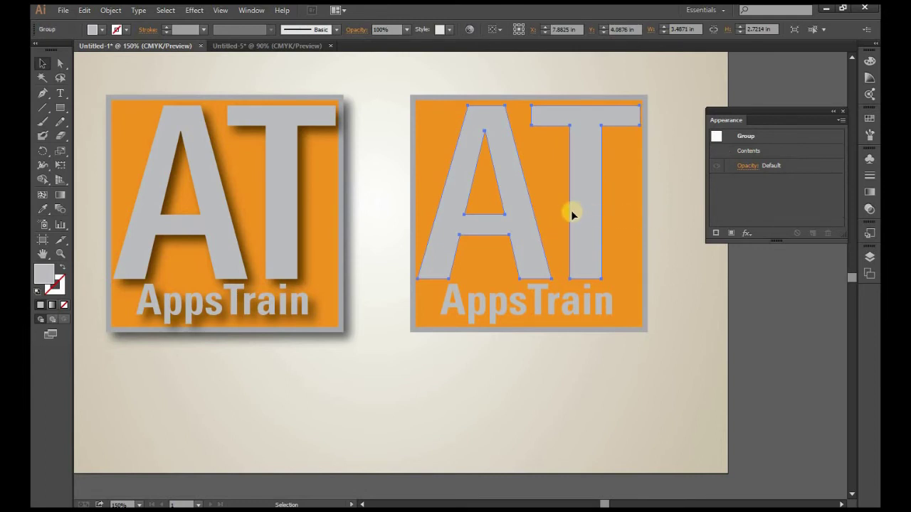
click(668, 220)
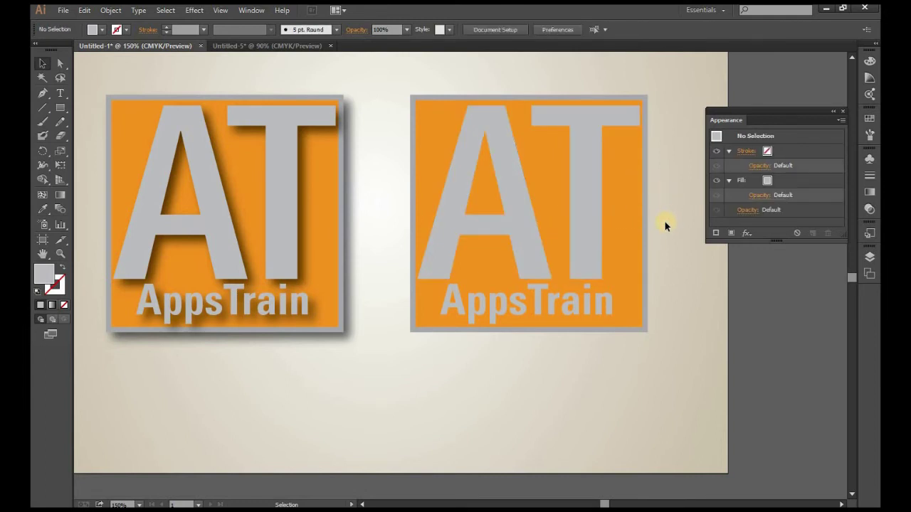
- Marquee-select the right logo's tile, letters and text, group them, and reselect the group
click(629, 206)
drag(397, 78, 682, 376)
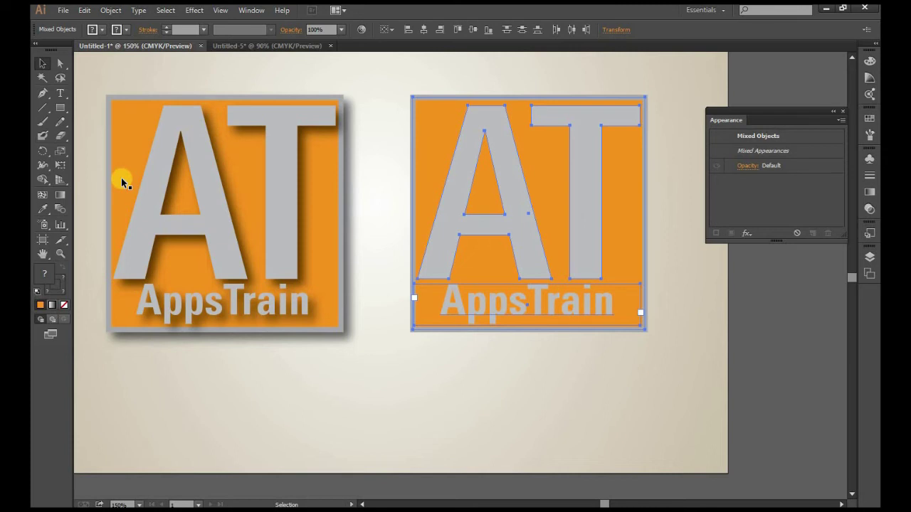
right_click(509, 150)
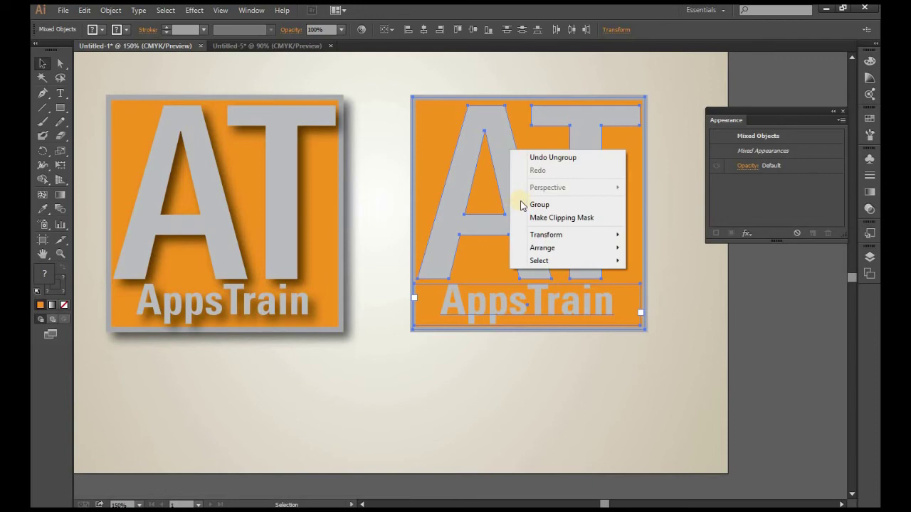
click(536, 204)
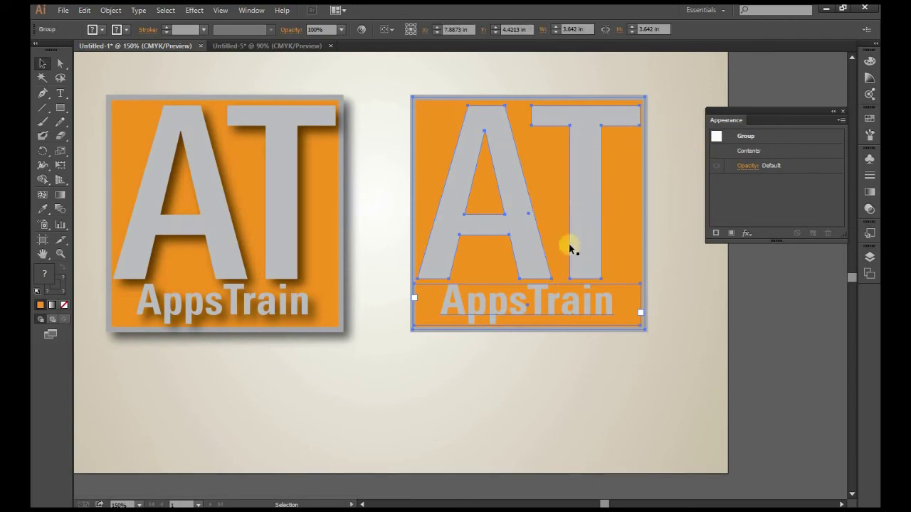
key(ctrl+shift+a)
click(438, 128)
click(195, 10)
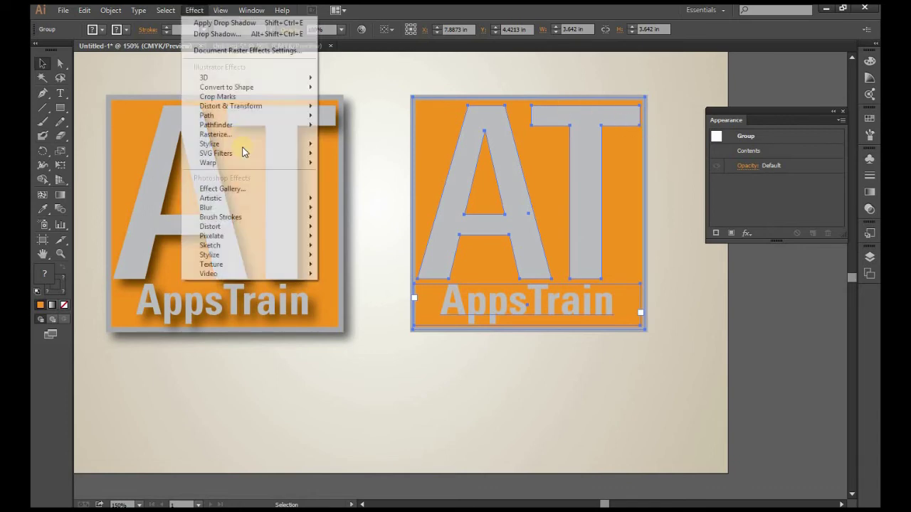
- Apply a Multiply drop shadow (75% opacity, 0.1 in offsets, 0.07 in blur) to the regrouped right logo
mouse_move(210, 144)
click(349, 146)
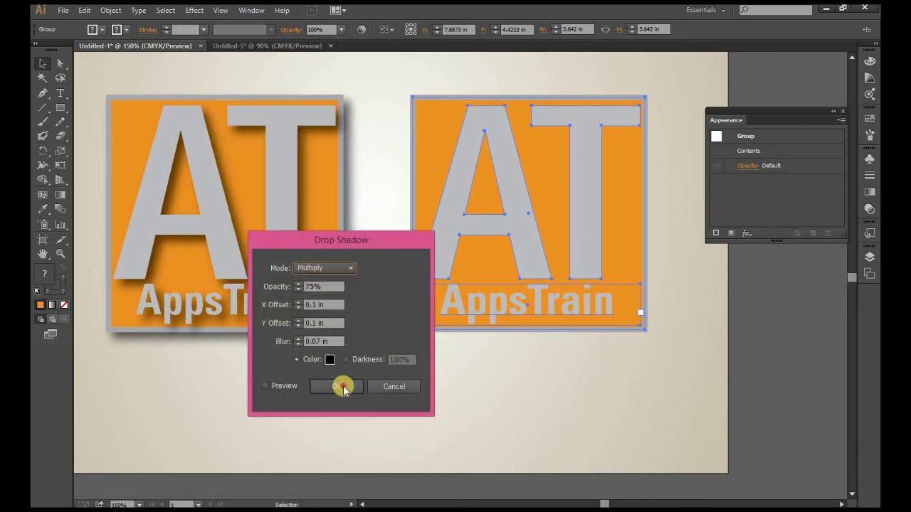
key(Return)
click(434, 89)
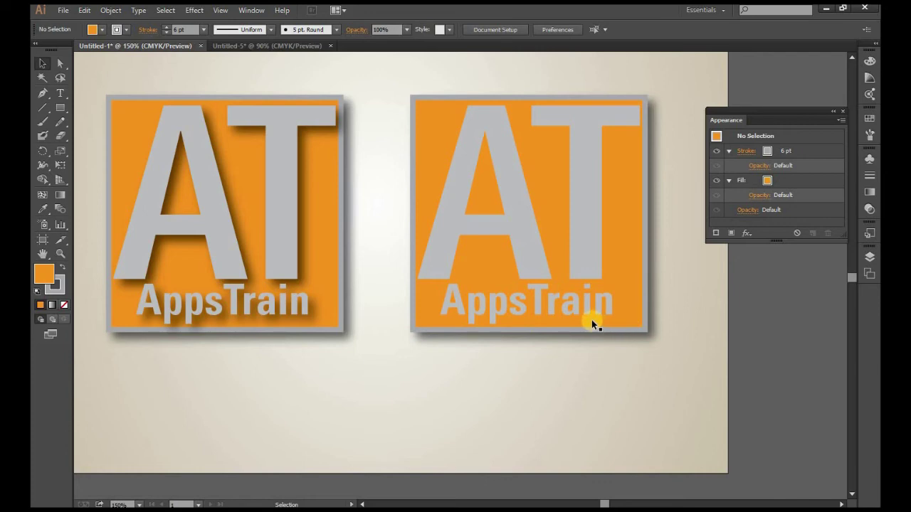
- First attempt: drag the right tile's top-right anchor far down and inward, then reselect the group
click(60, 65)
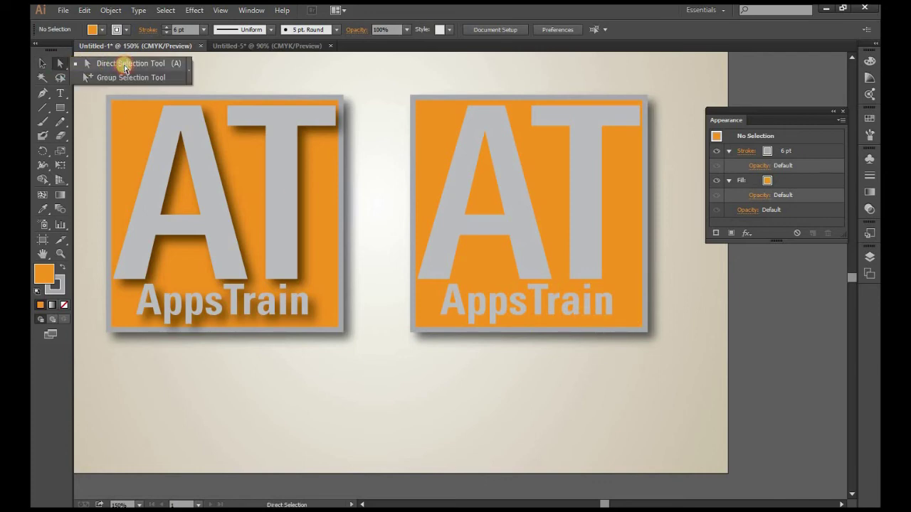
click(645, 99)
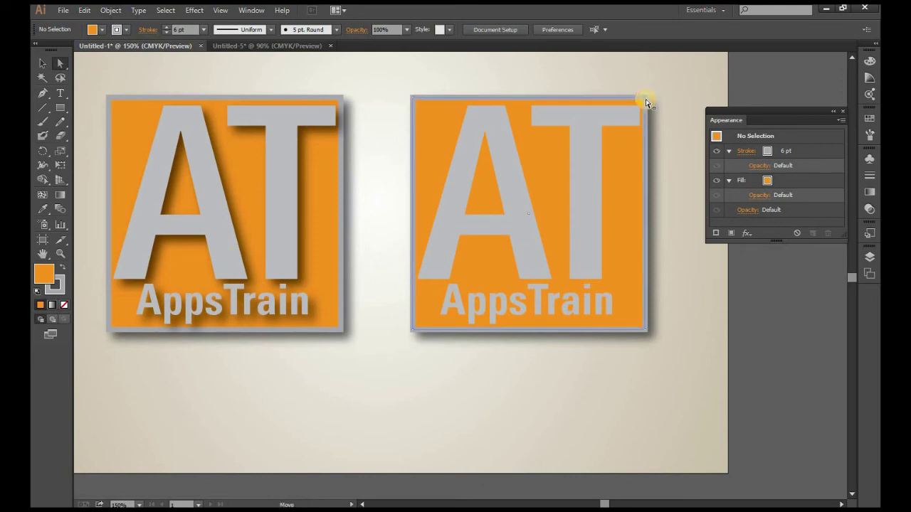
mouse_move(644, 100)
mouse_down()
mouse_move(616, 142)
mouse_move(602, 208)
mouse_up()
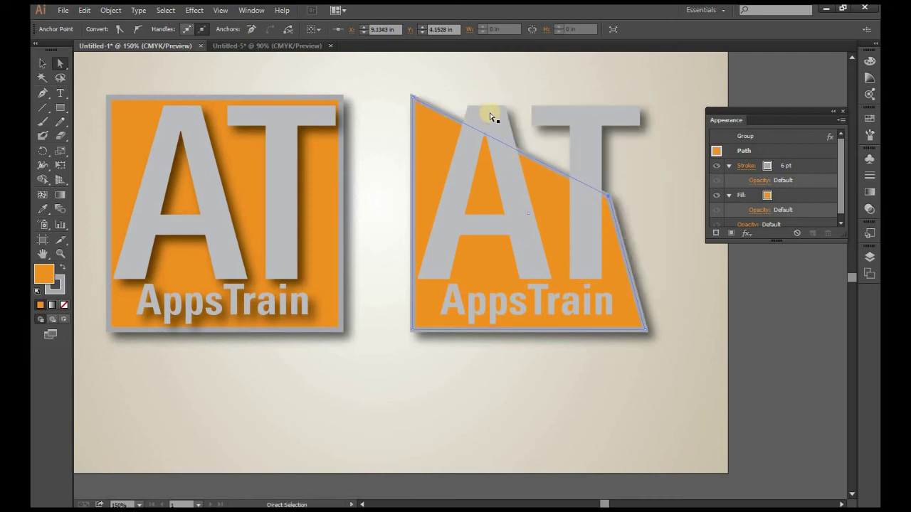
click(40, 63)
click(597, 138)
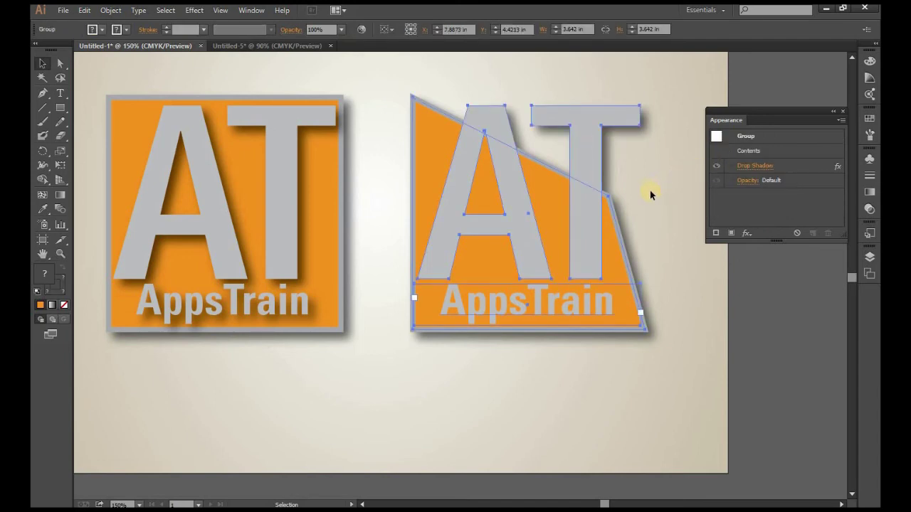
- Undo the corner reshape and the drop shadow, then reselect the right logo group
key(ctrl+z)
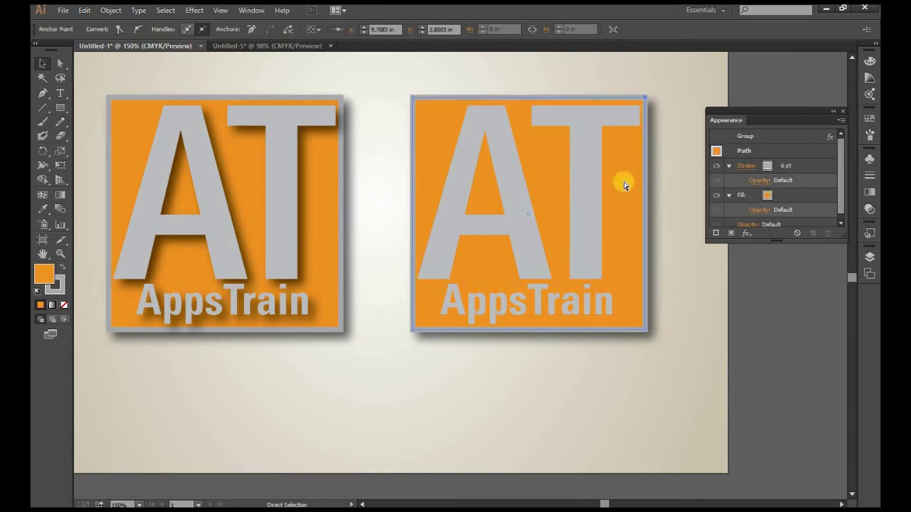
key(ctrl+z)
key(ctrl+z)
click(616, 106)
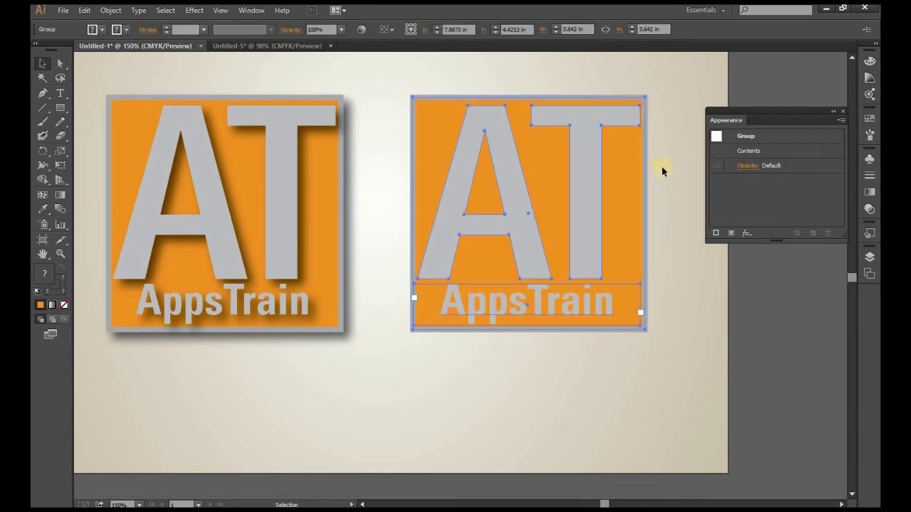
- Drag the tile's top-right anchor down and left to slant its top edge, then reselect the group
click(59, 63)
click(644, 100)
click(644, 100)
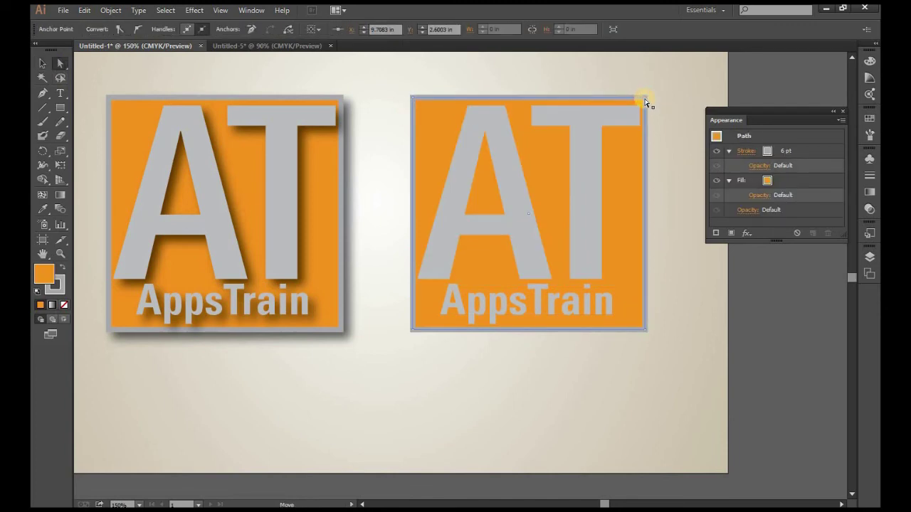
mouse_move(645, 99)
mouse_down()
mouse_move(625, 142)
mouse_move(595, 160)
mouse_move(604, 158)
mouse_up()
click(512, 124)
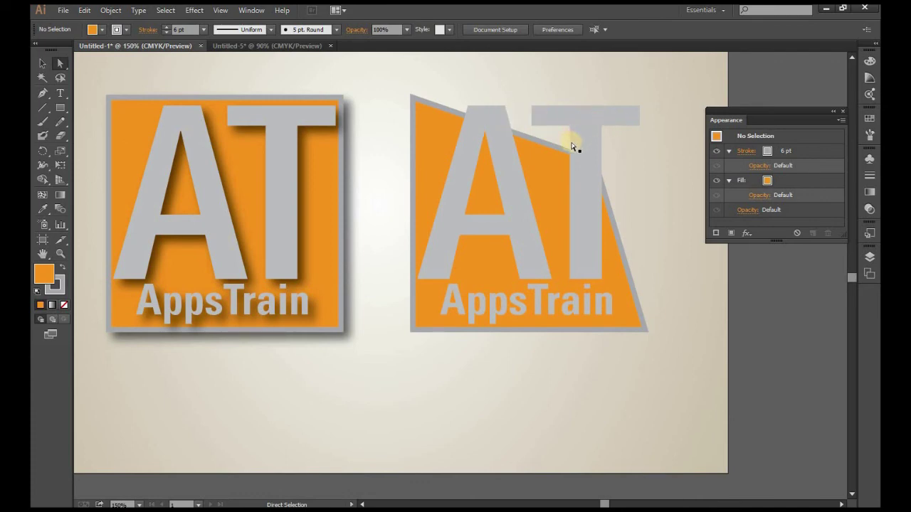
click(43, 63)
click(563, 148)
click(747, 137)
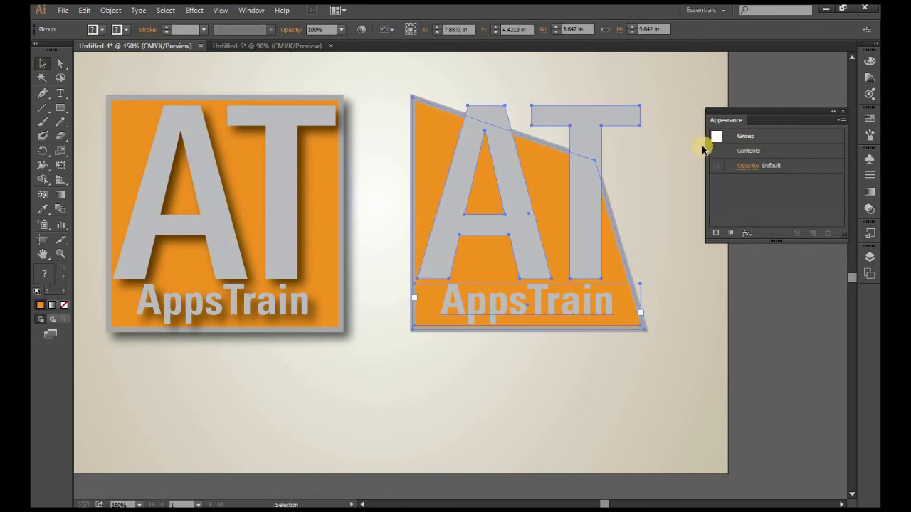
- Apply Effect > Stylize > Drop Shadow to the slanted right logo group, then deselect it
click(194, 11)
mouse_move(209, 144)
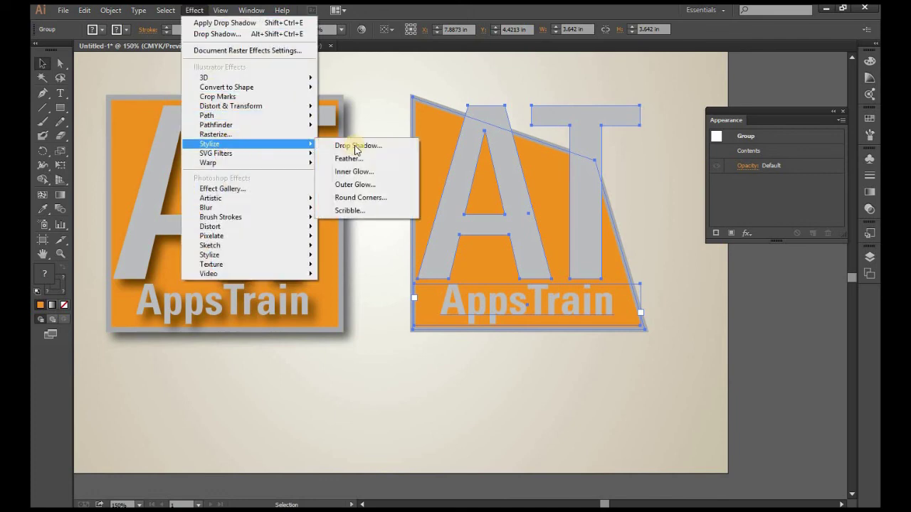
click(363, 147)
click(348, 388)
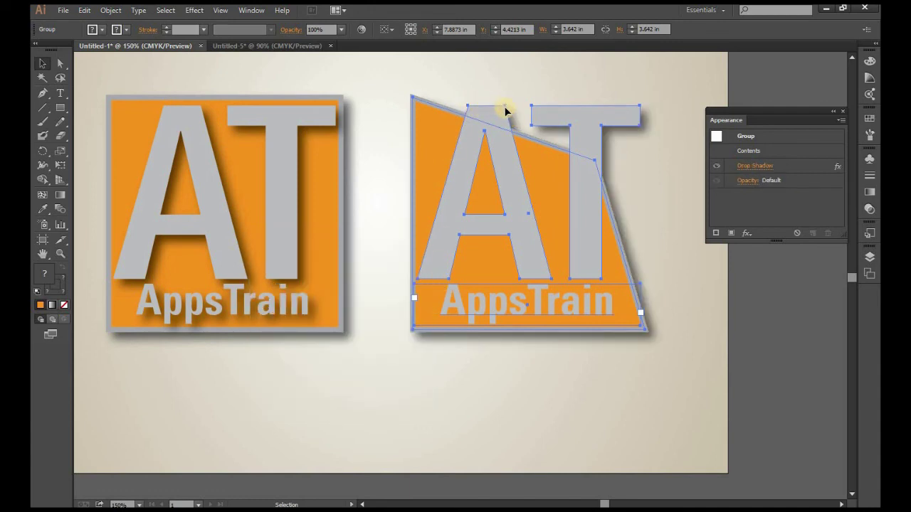
click(671, 158)
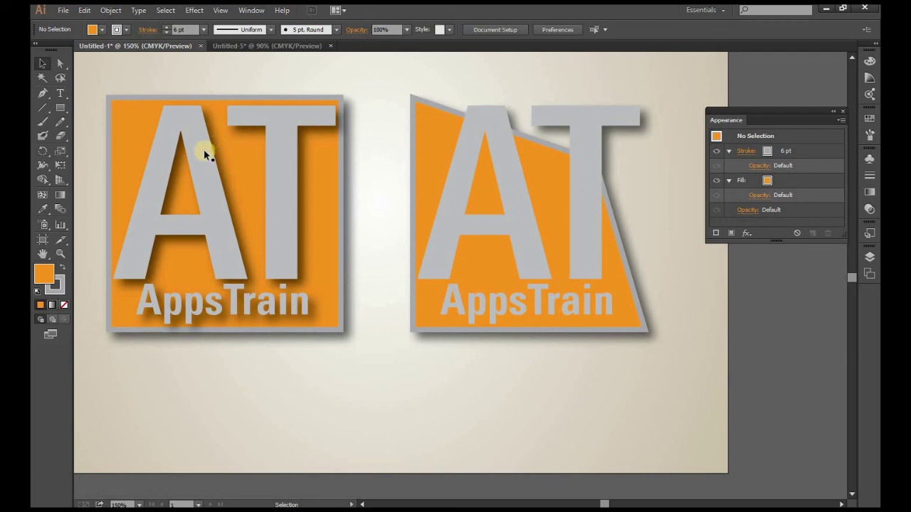
click(653, 153)
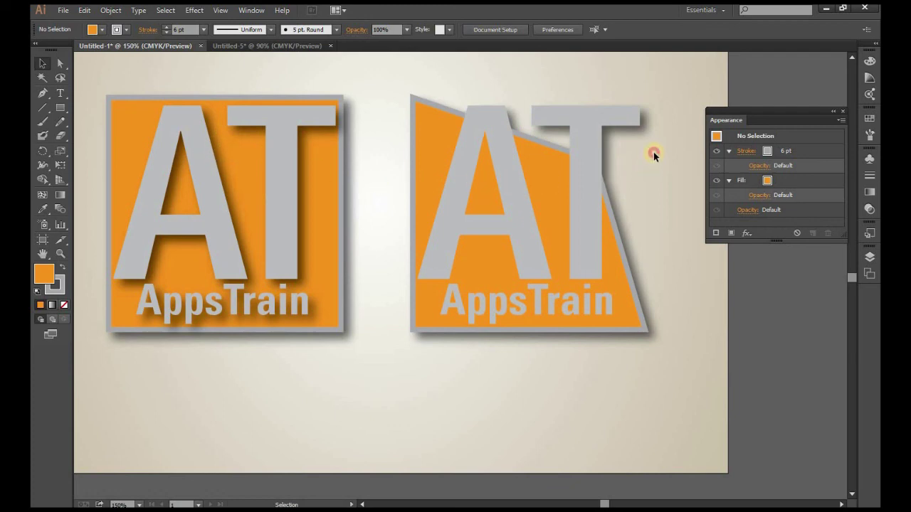